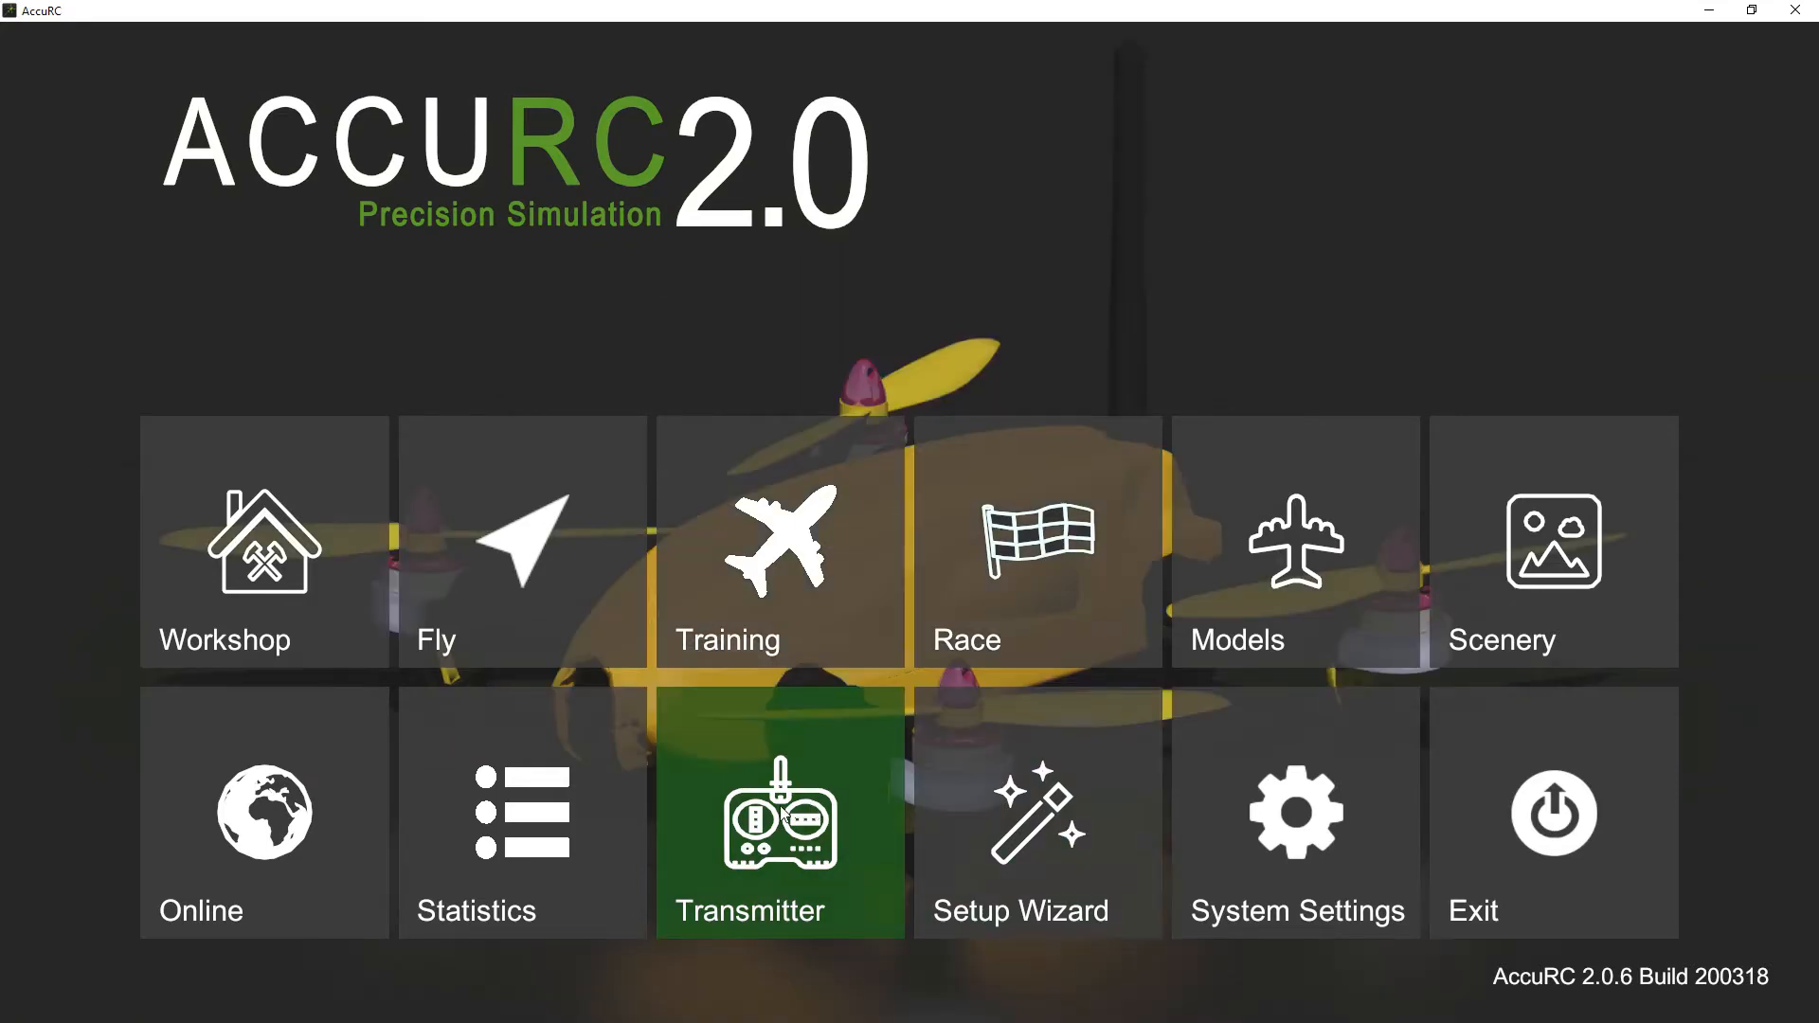
Step: Open the transmitter's device settings and check the device list for the SAILI Simulator
click(782, 812)
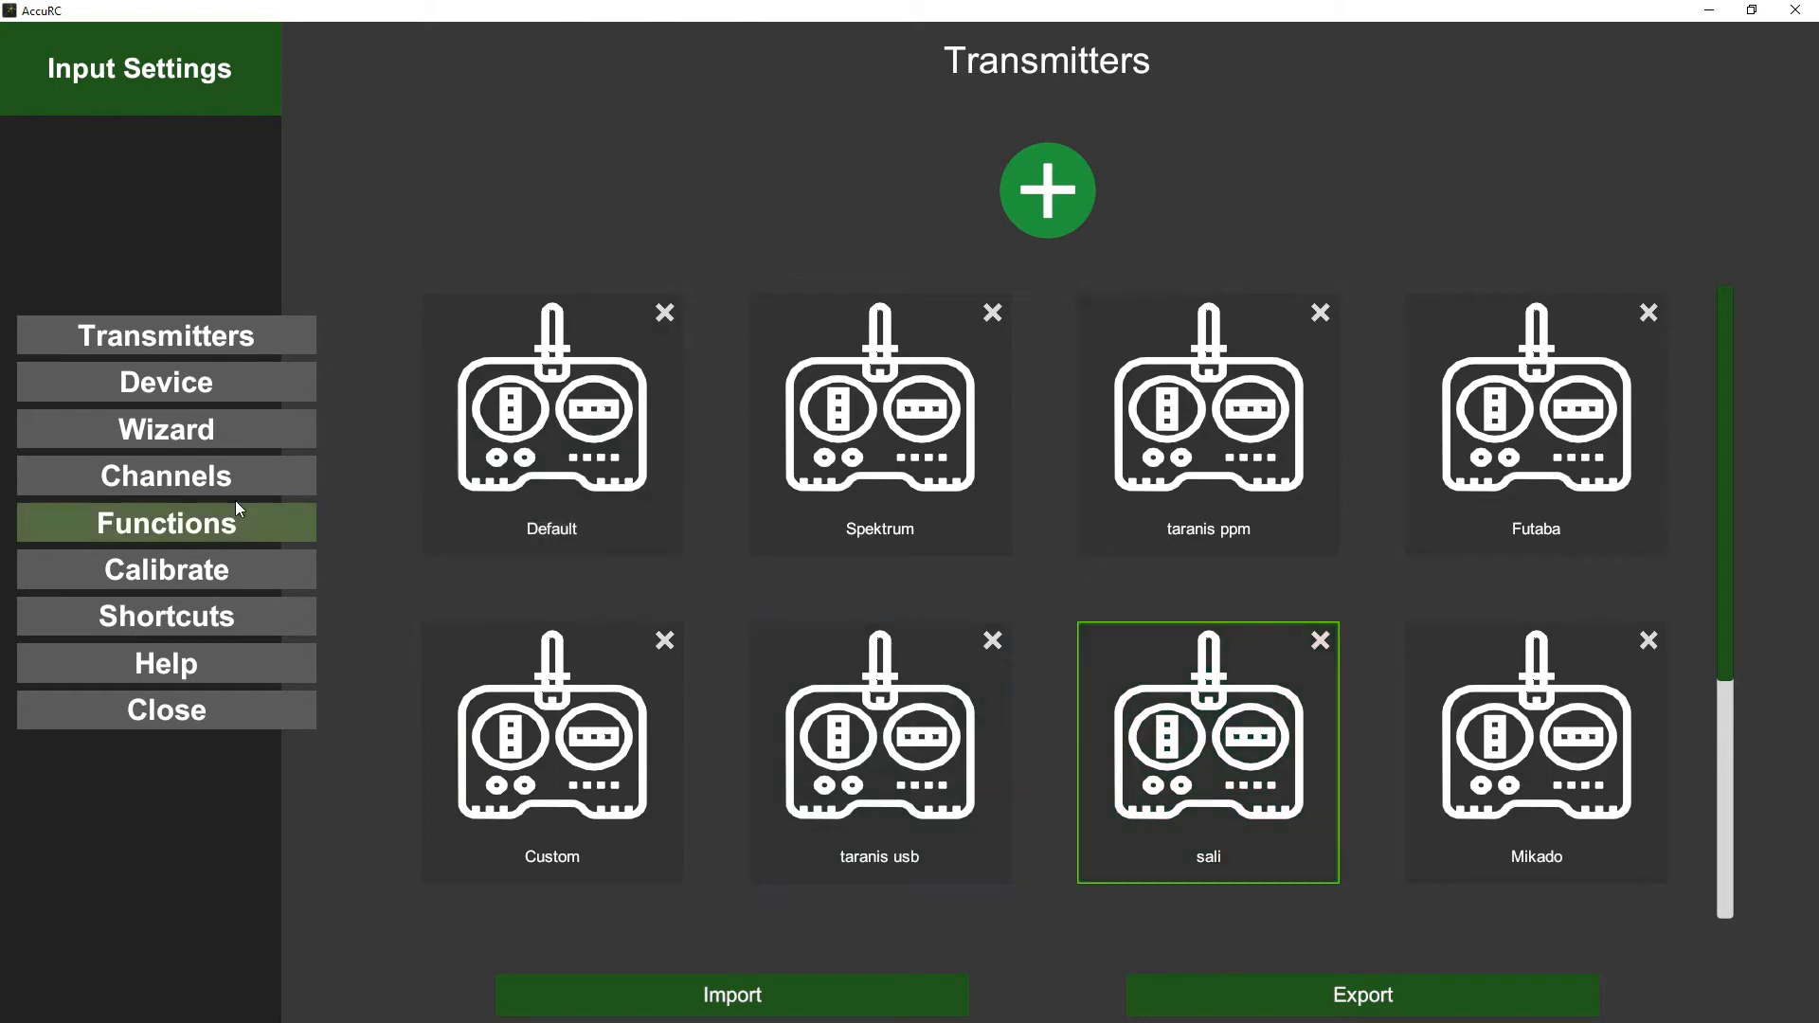
click(184, 389)
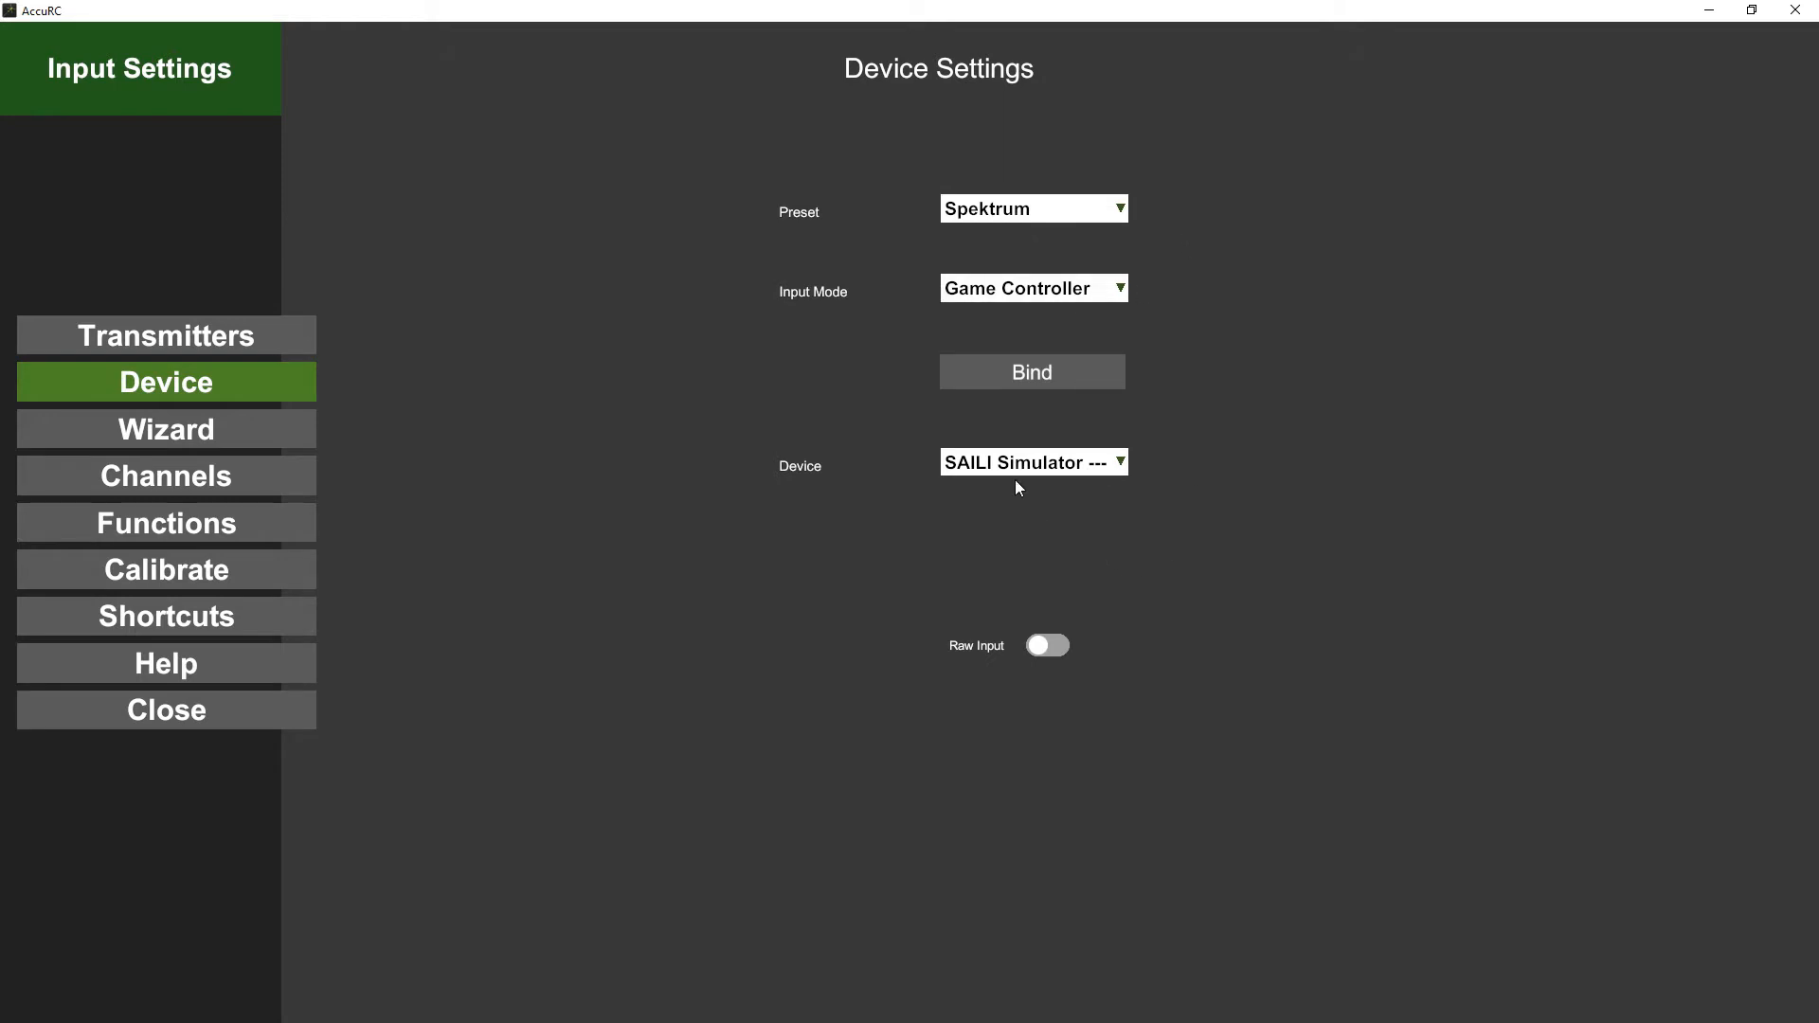
click(978, 466)
click(1094, 467)
Step: In the helicopter channel assignments, map Aileron to Channel 7 and Elevator to Channel 2
click(201, 485)
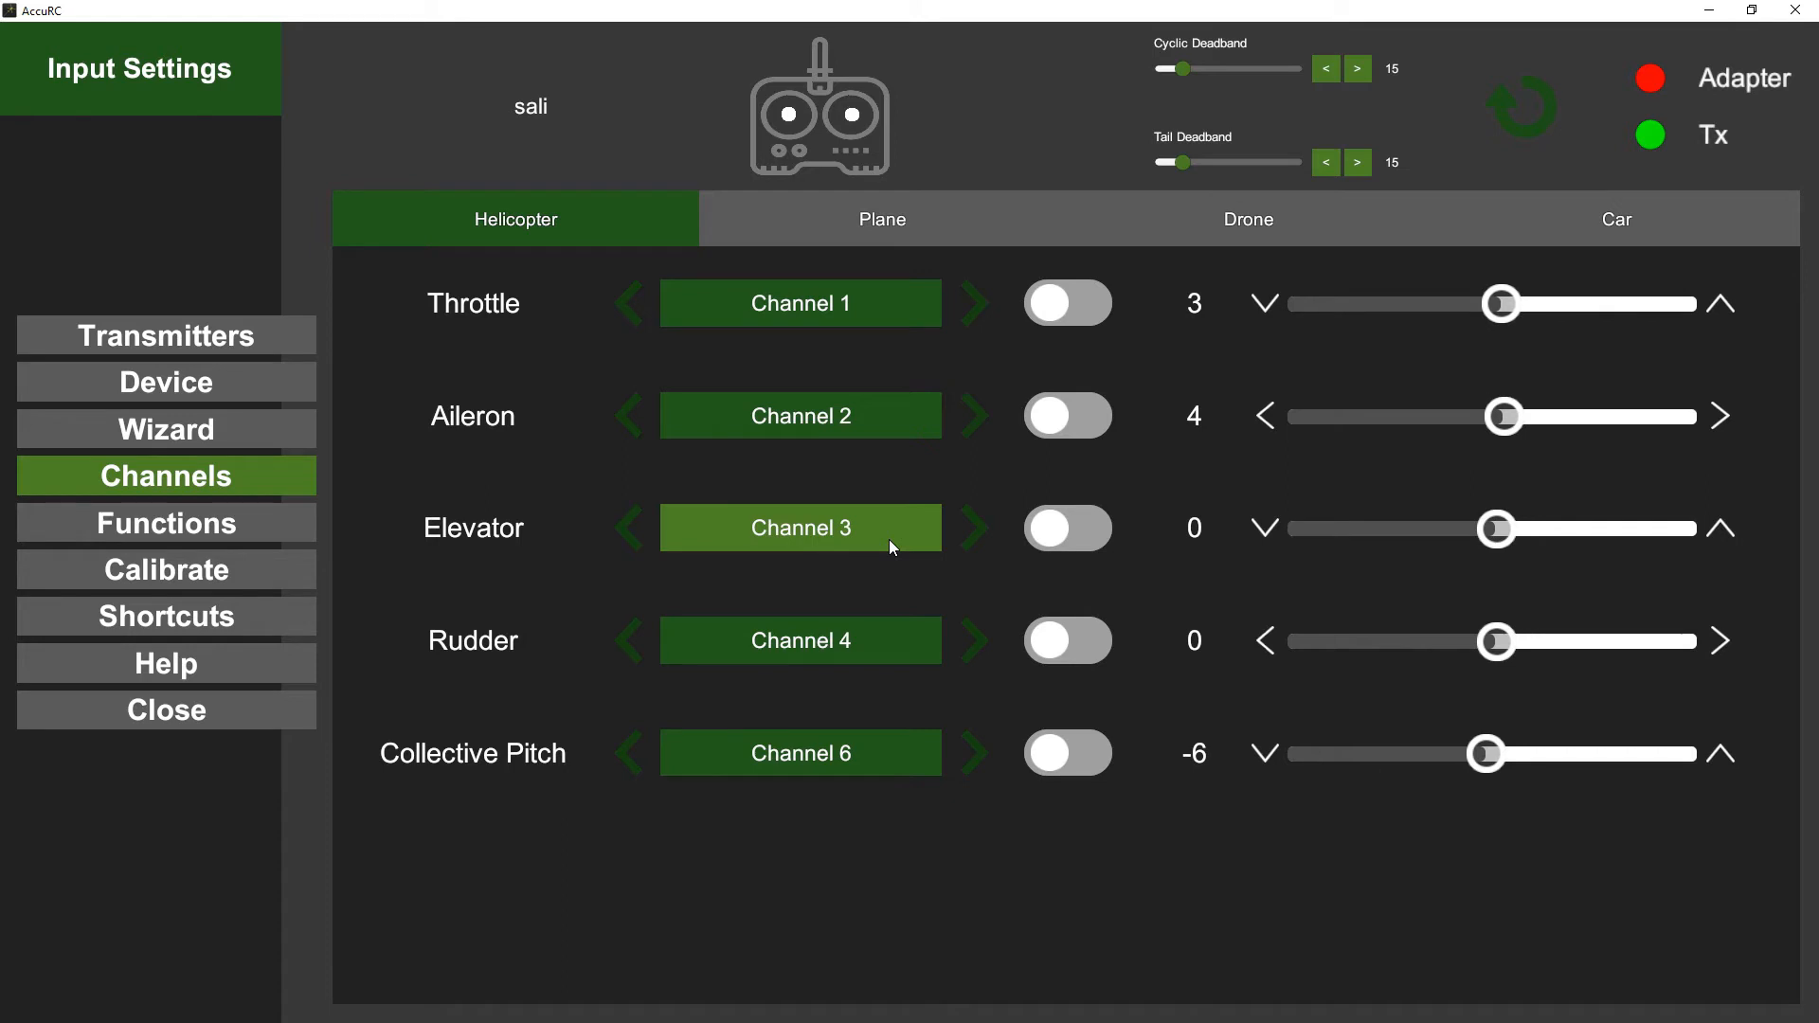
click(646, 423)
click(972, 413)
click(978, 415)
click(978, 415)
click(799, 418)
click(799, 529)
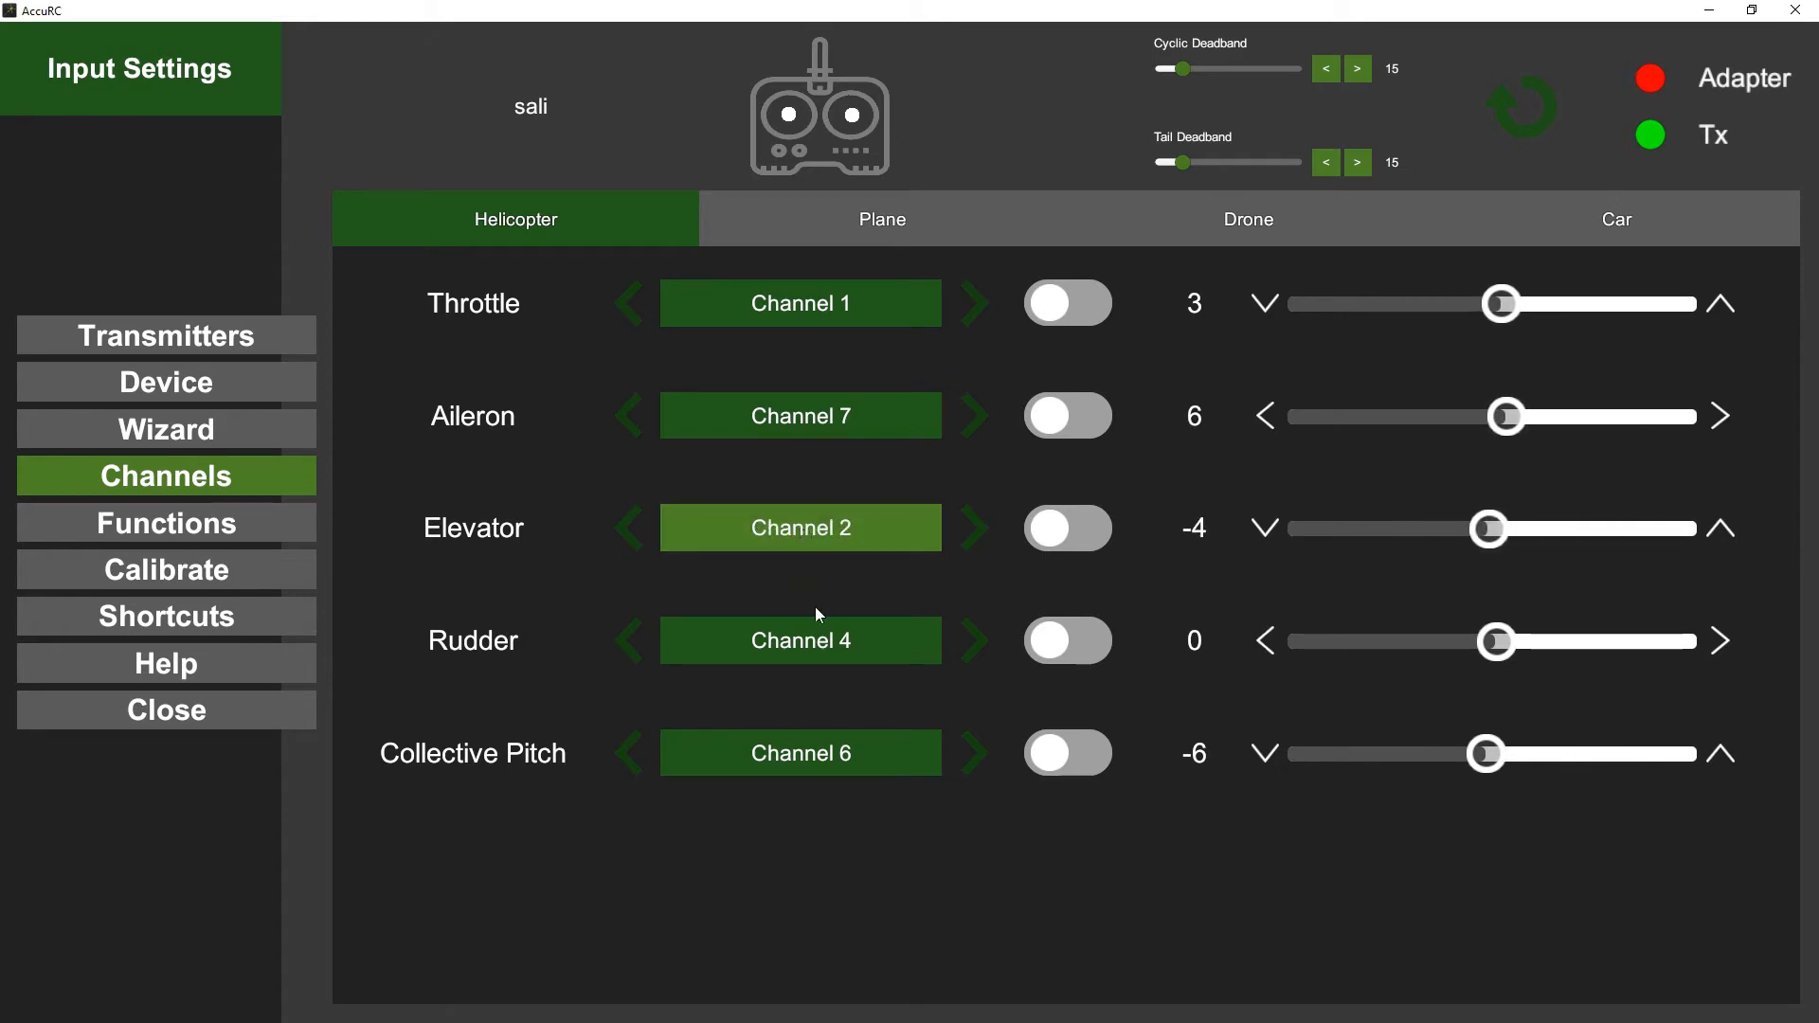
Step: Assign the helicopter's Rudder to Channel 6 and its Collective Pitch to Channel 1
click(817, 642)
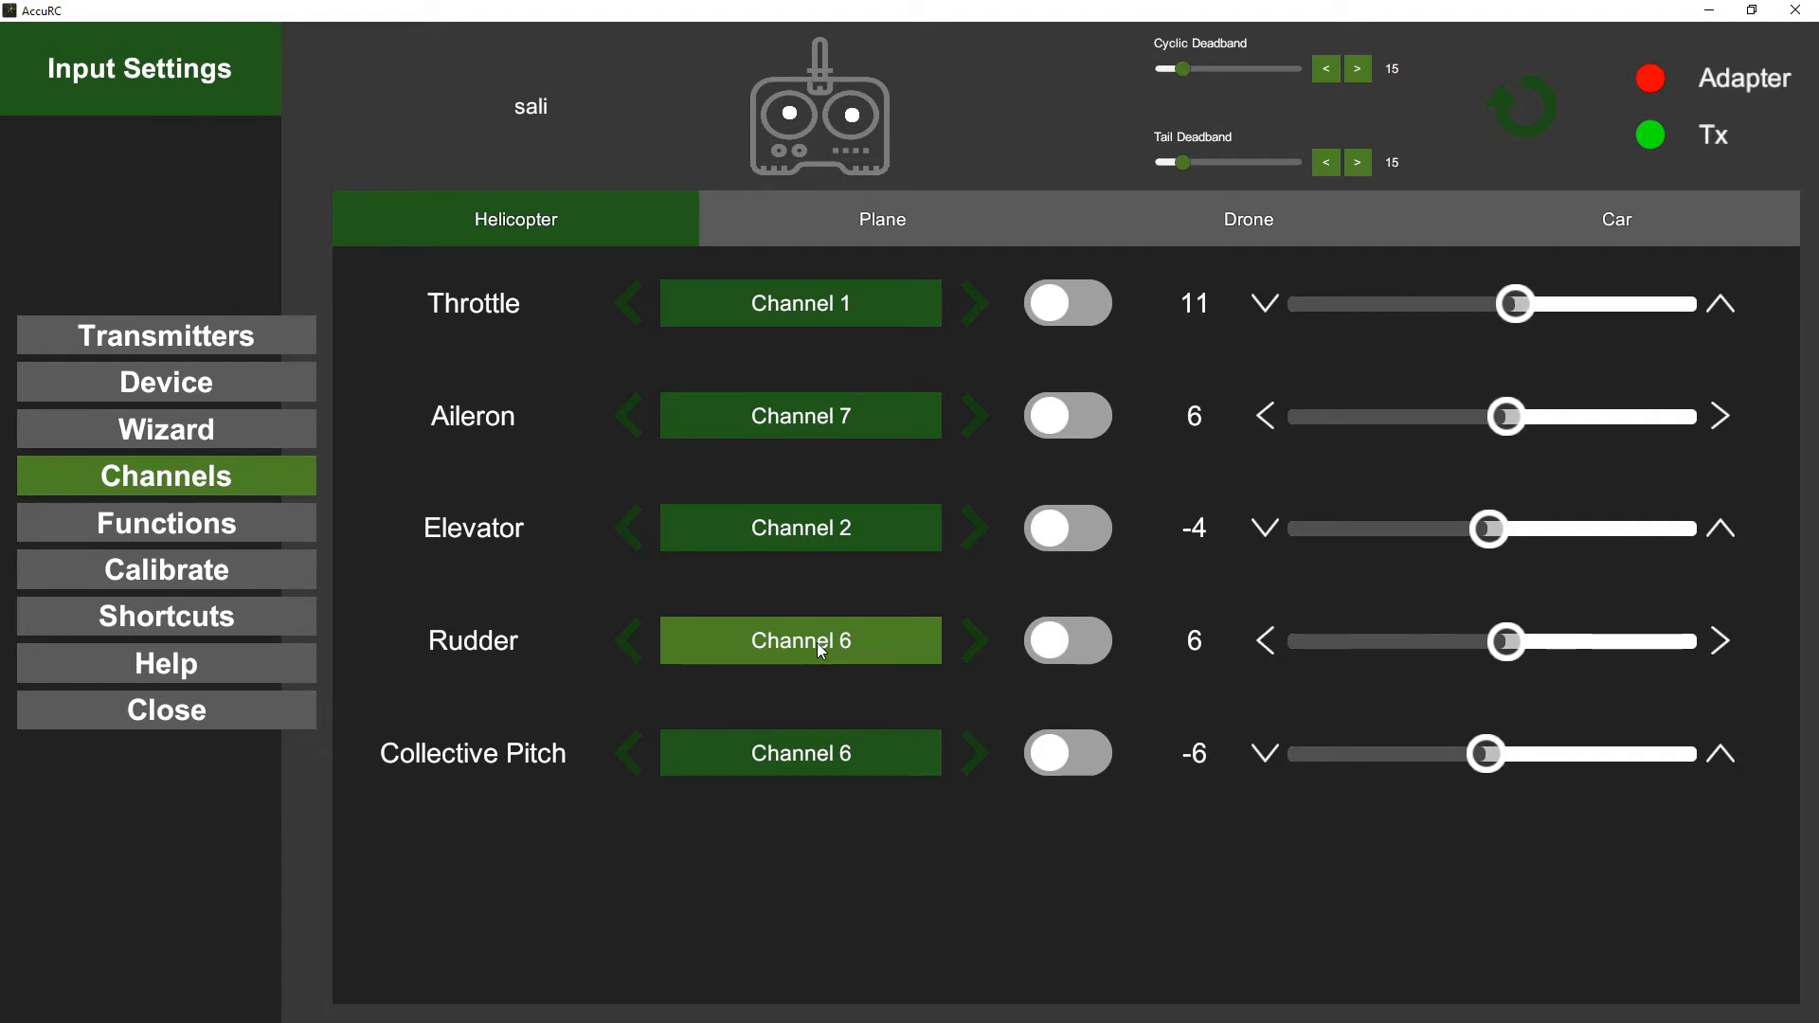
click(625, 762)
click(625, 758)
click(625, 758)
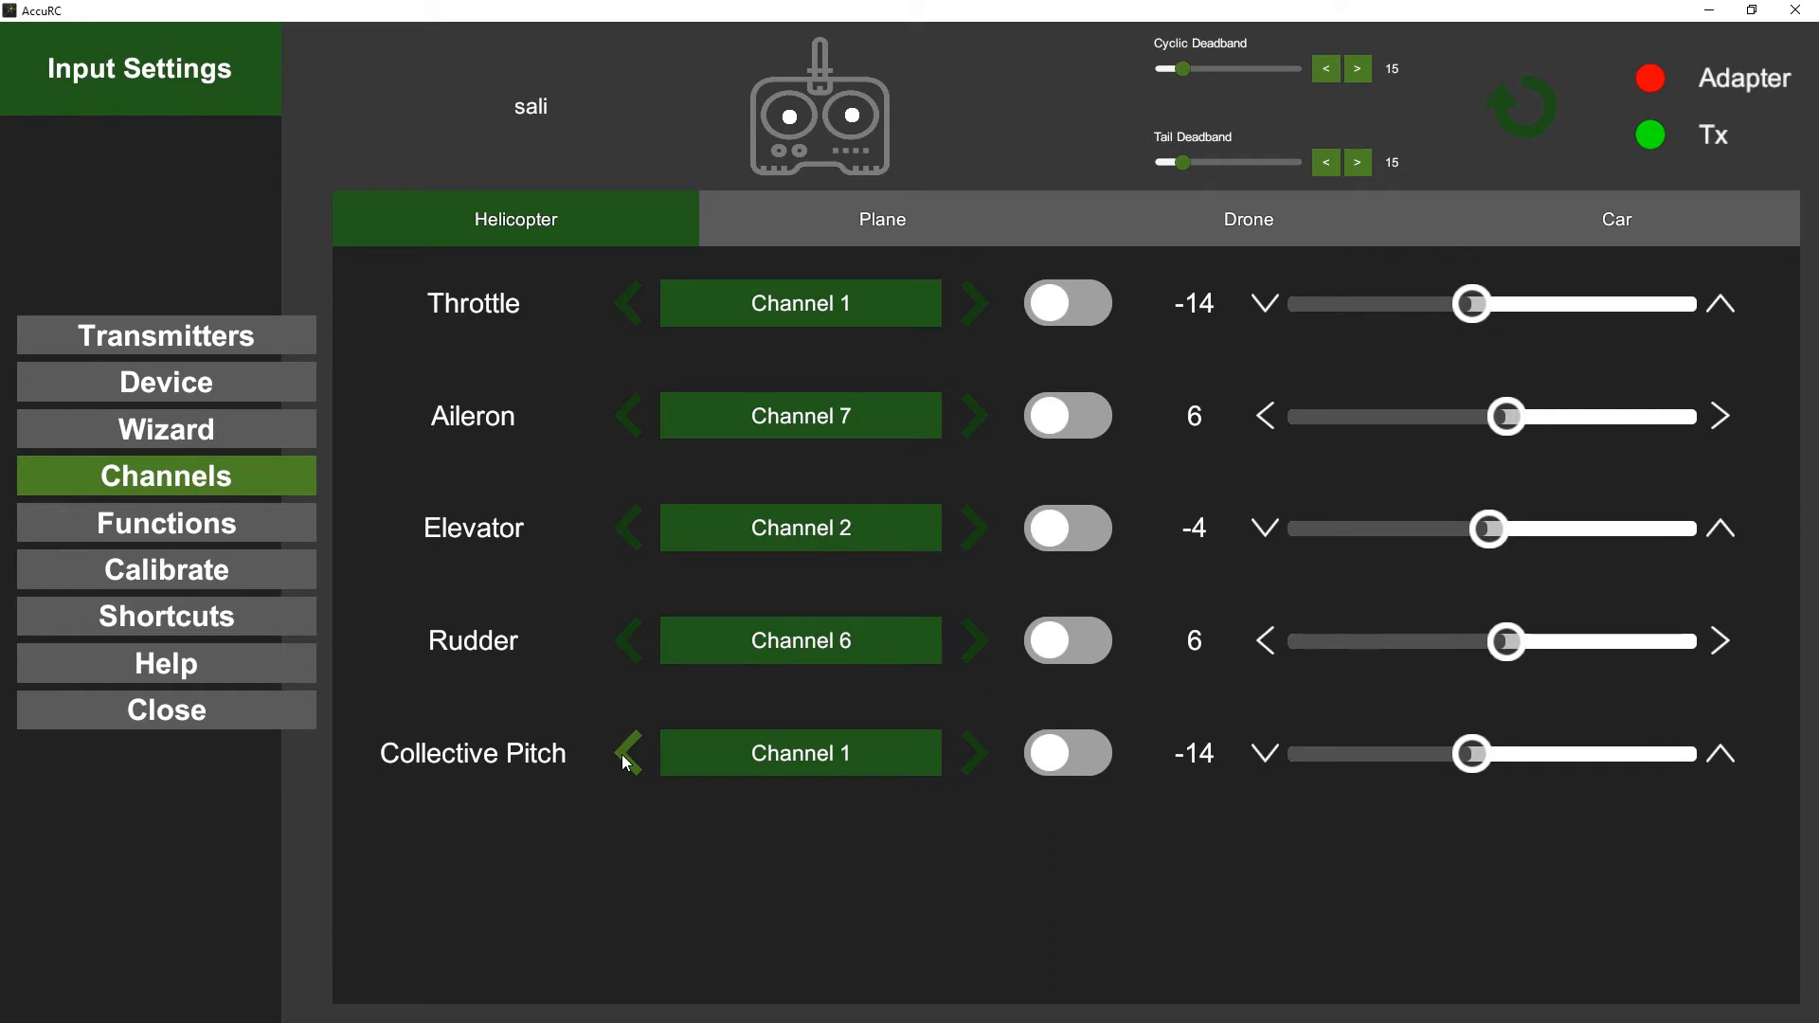
Step: Open transmitter calibration and inspect the SAILI Simulator controller's Windows test and calibration options, closing them without calibrating
click(196, 576)
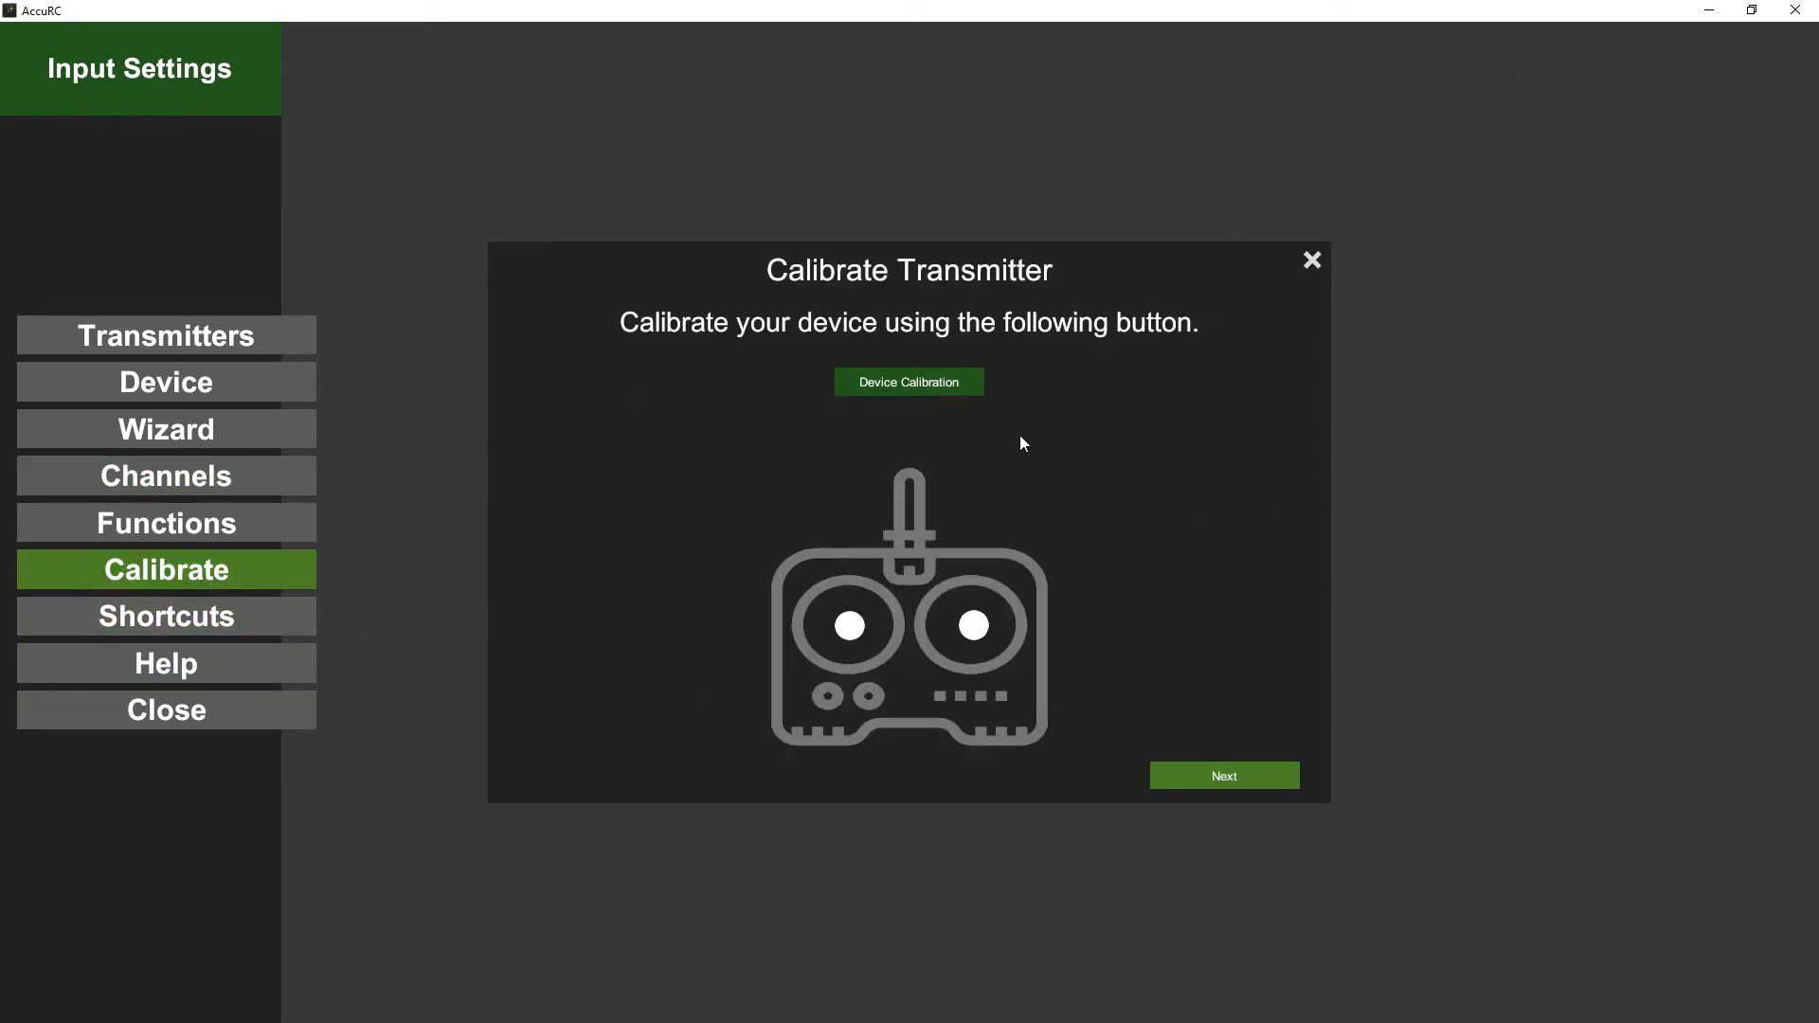
click(905, 384)
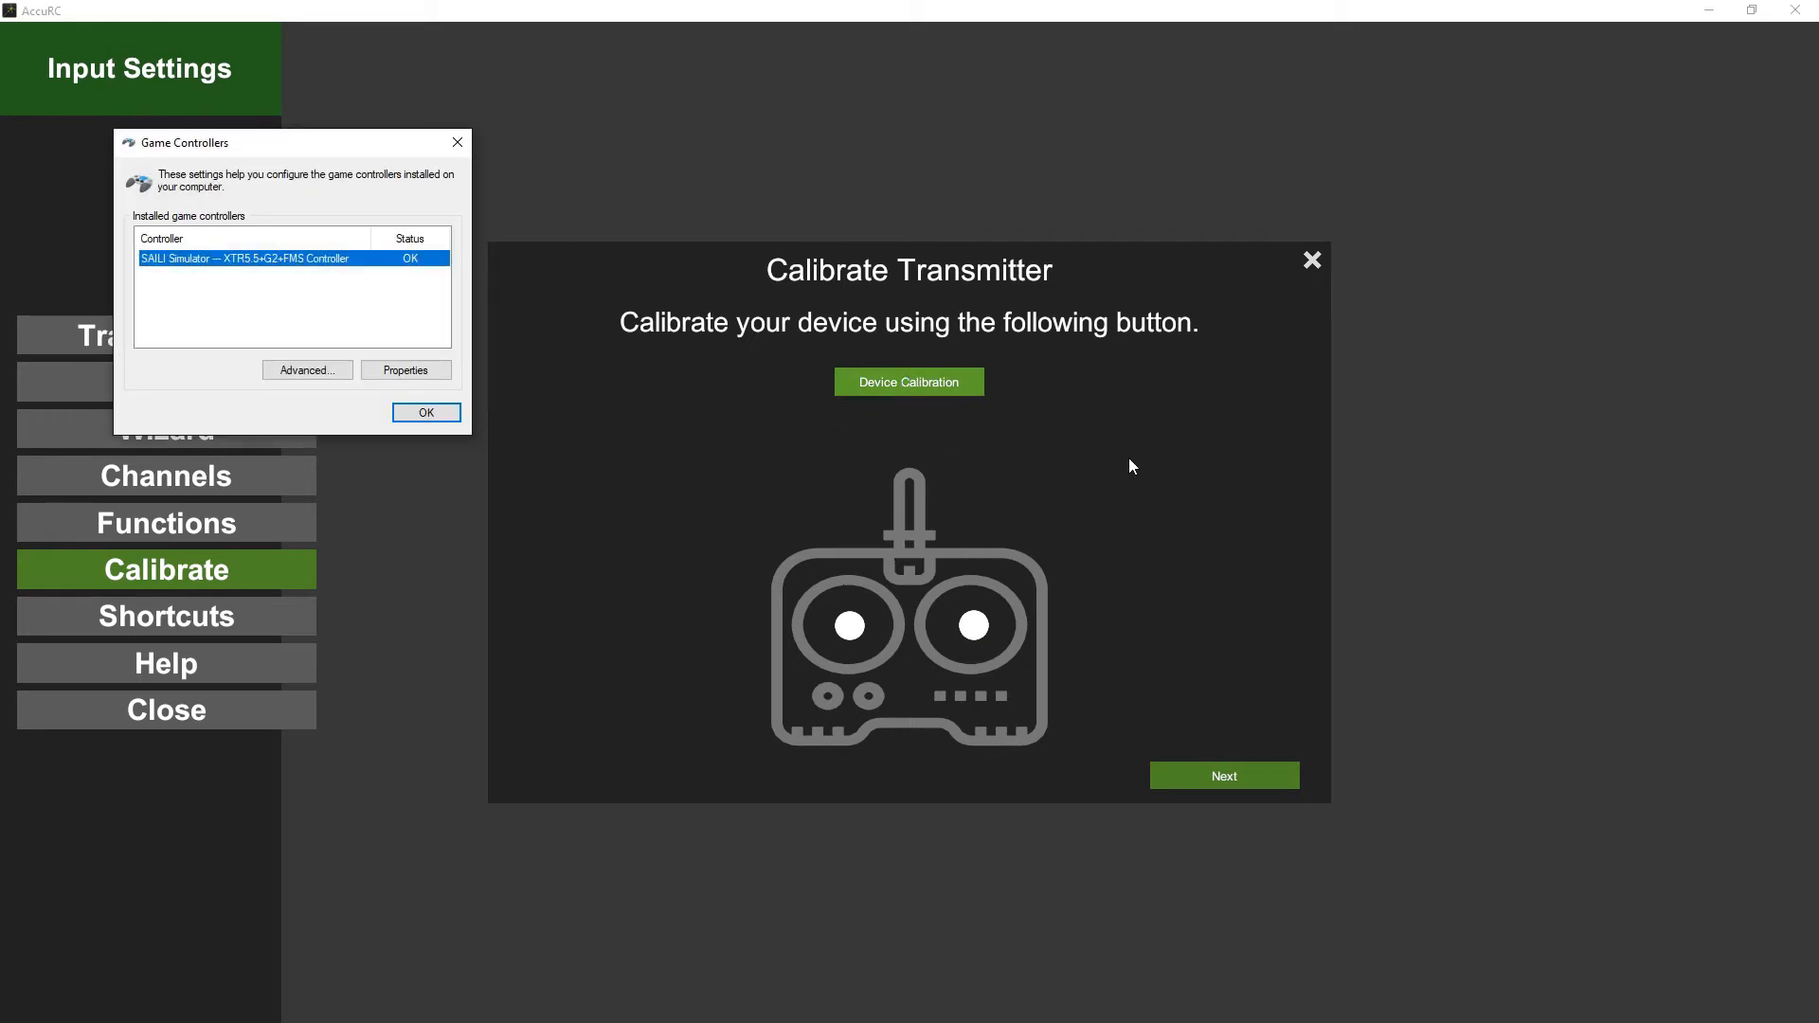
click(407, 371)
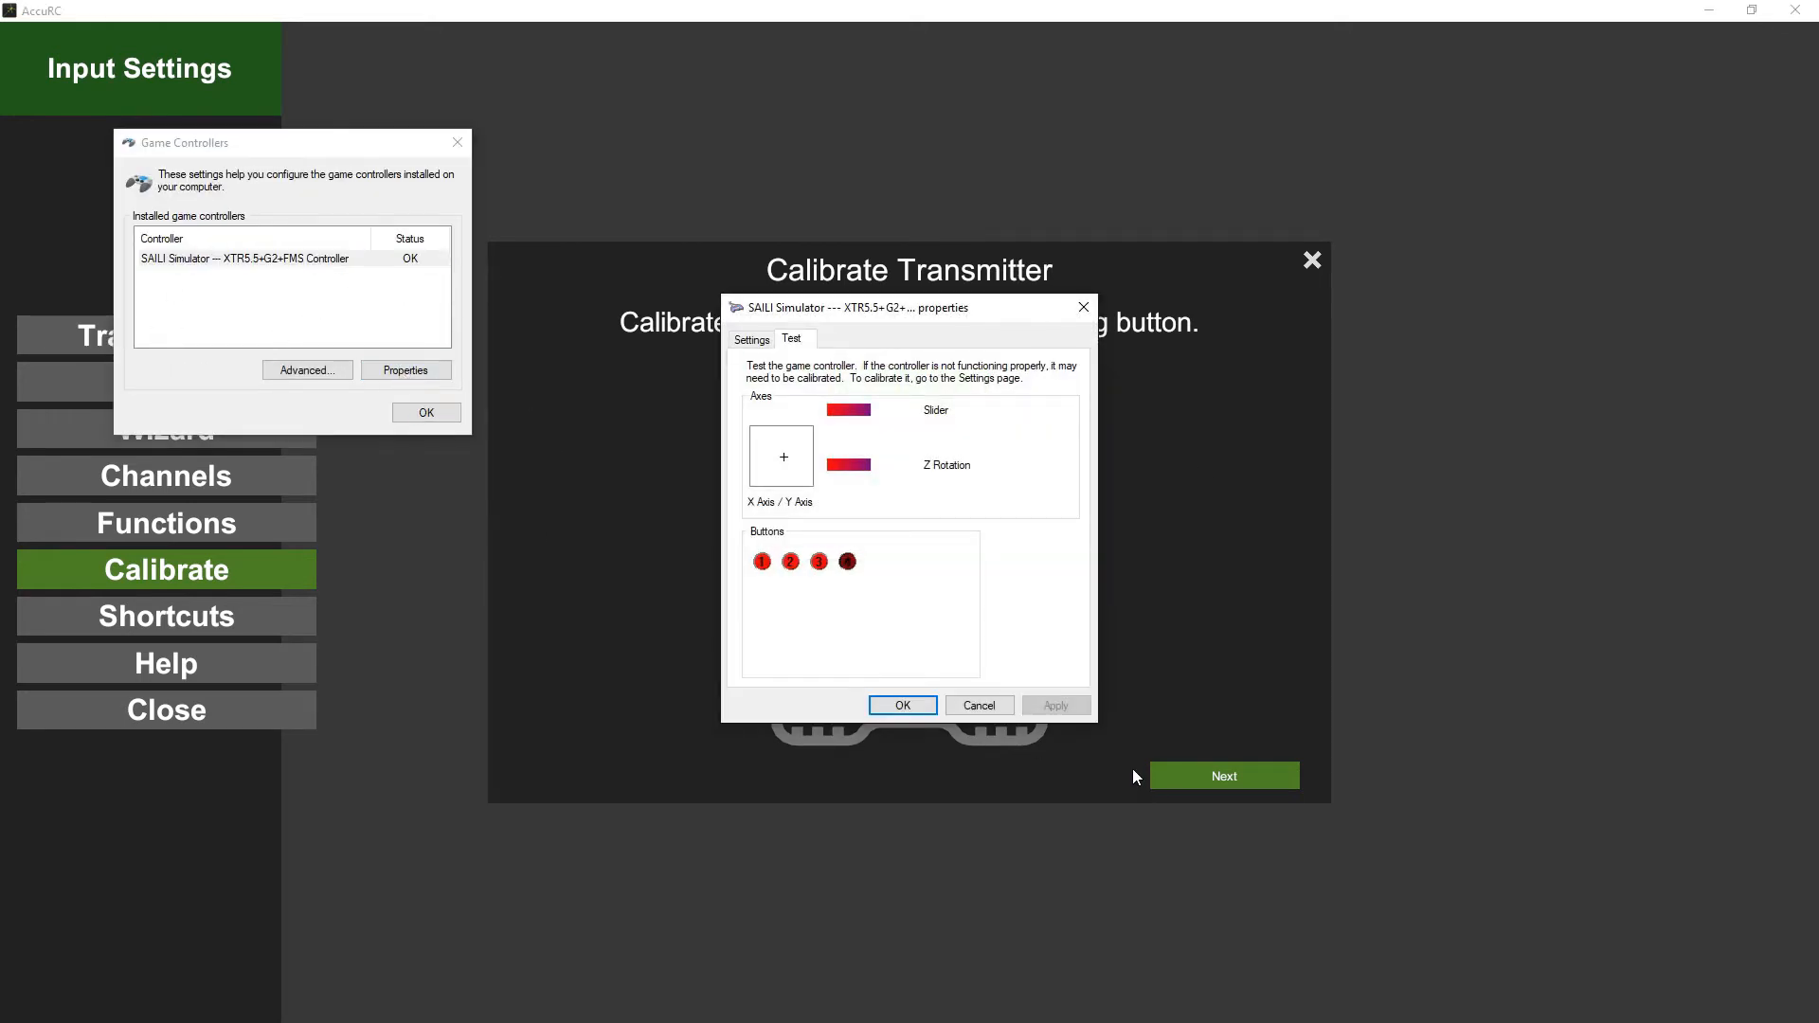
click(750, 340)
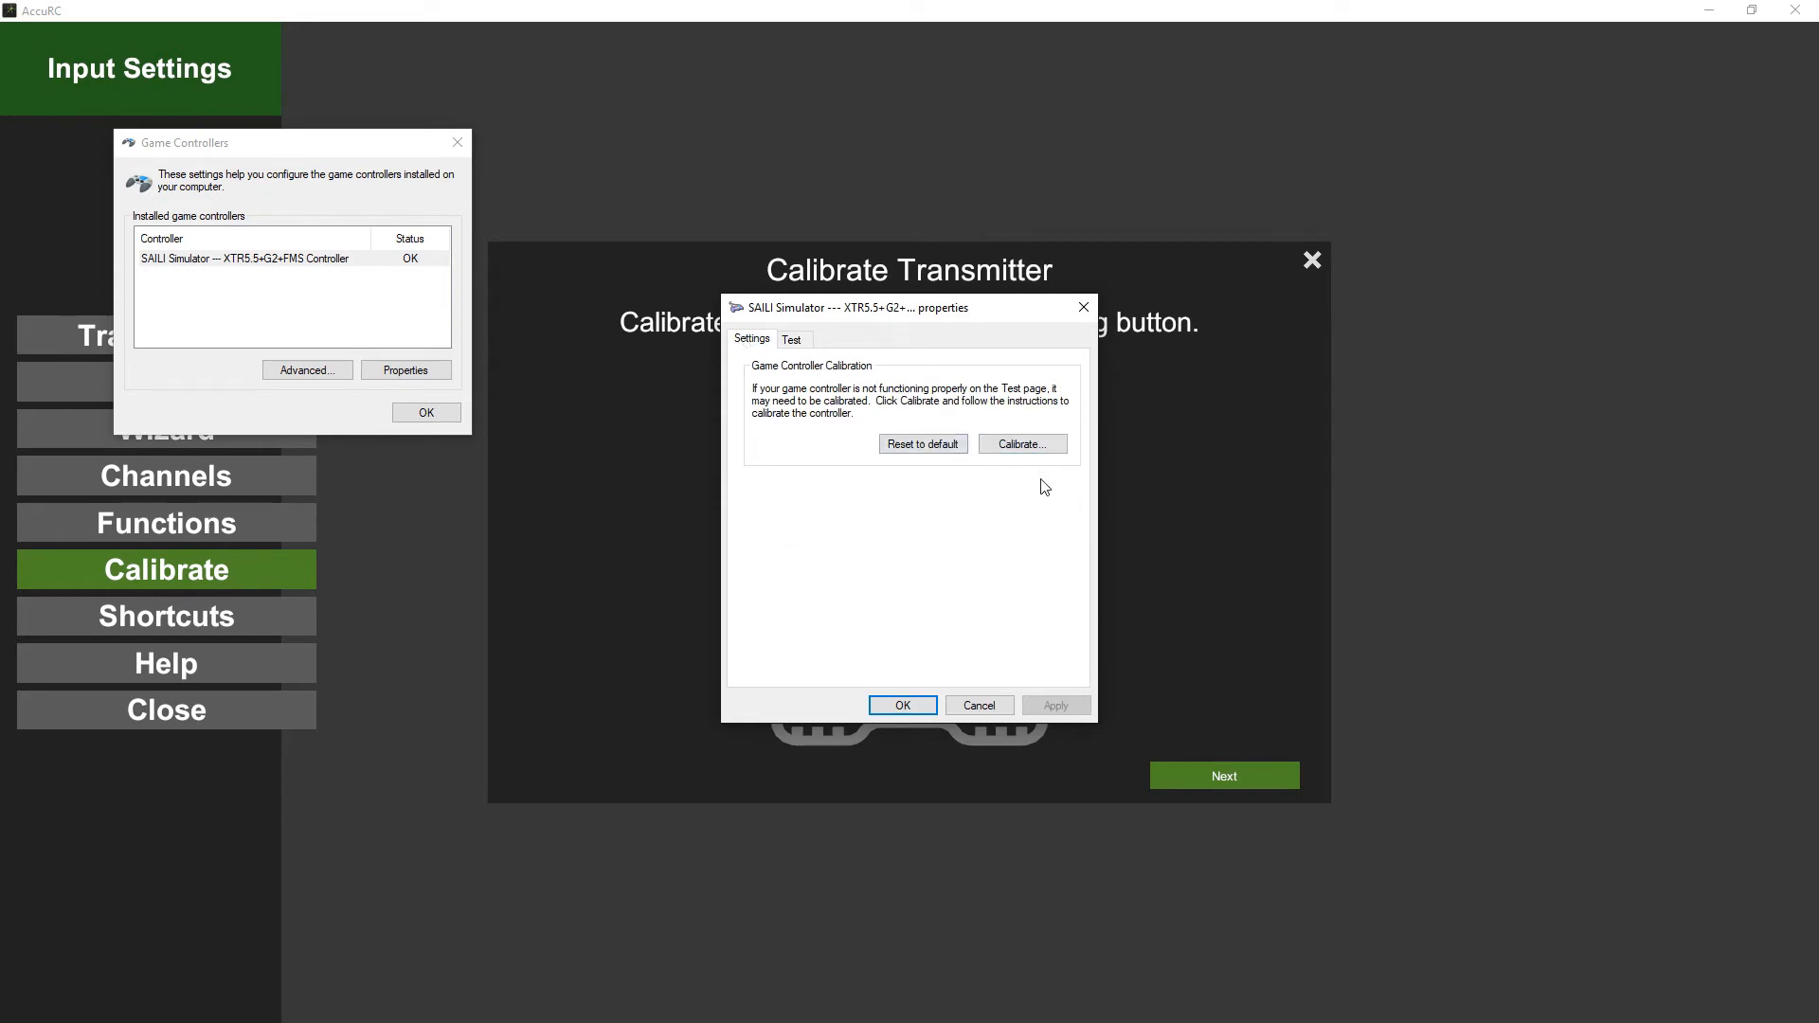
click(1024, 445)
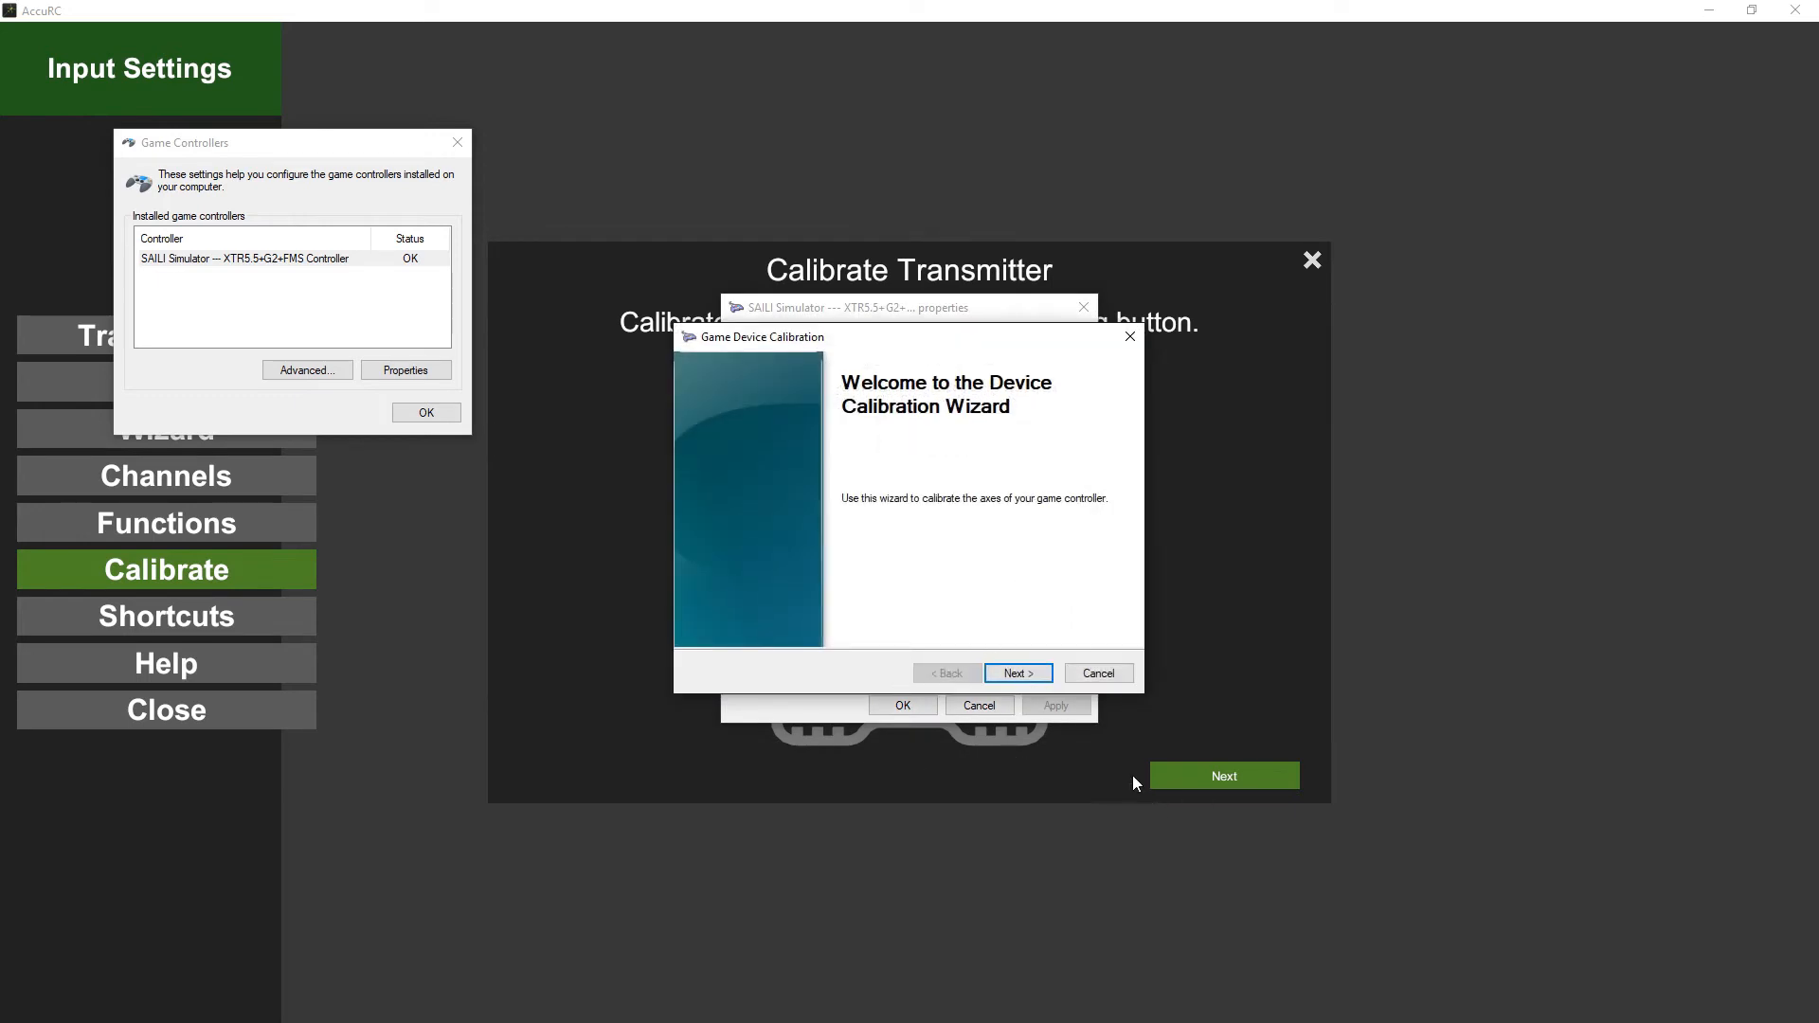
click(1111, 676)
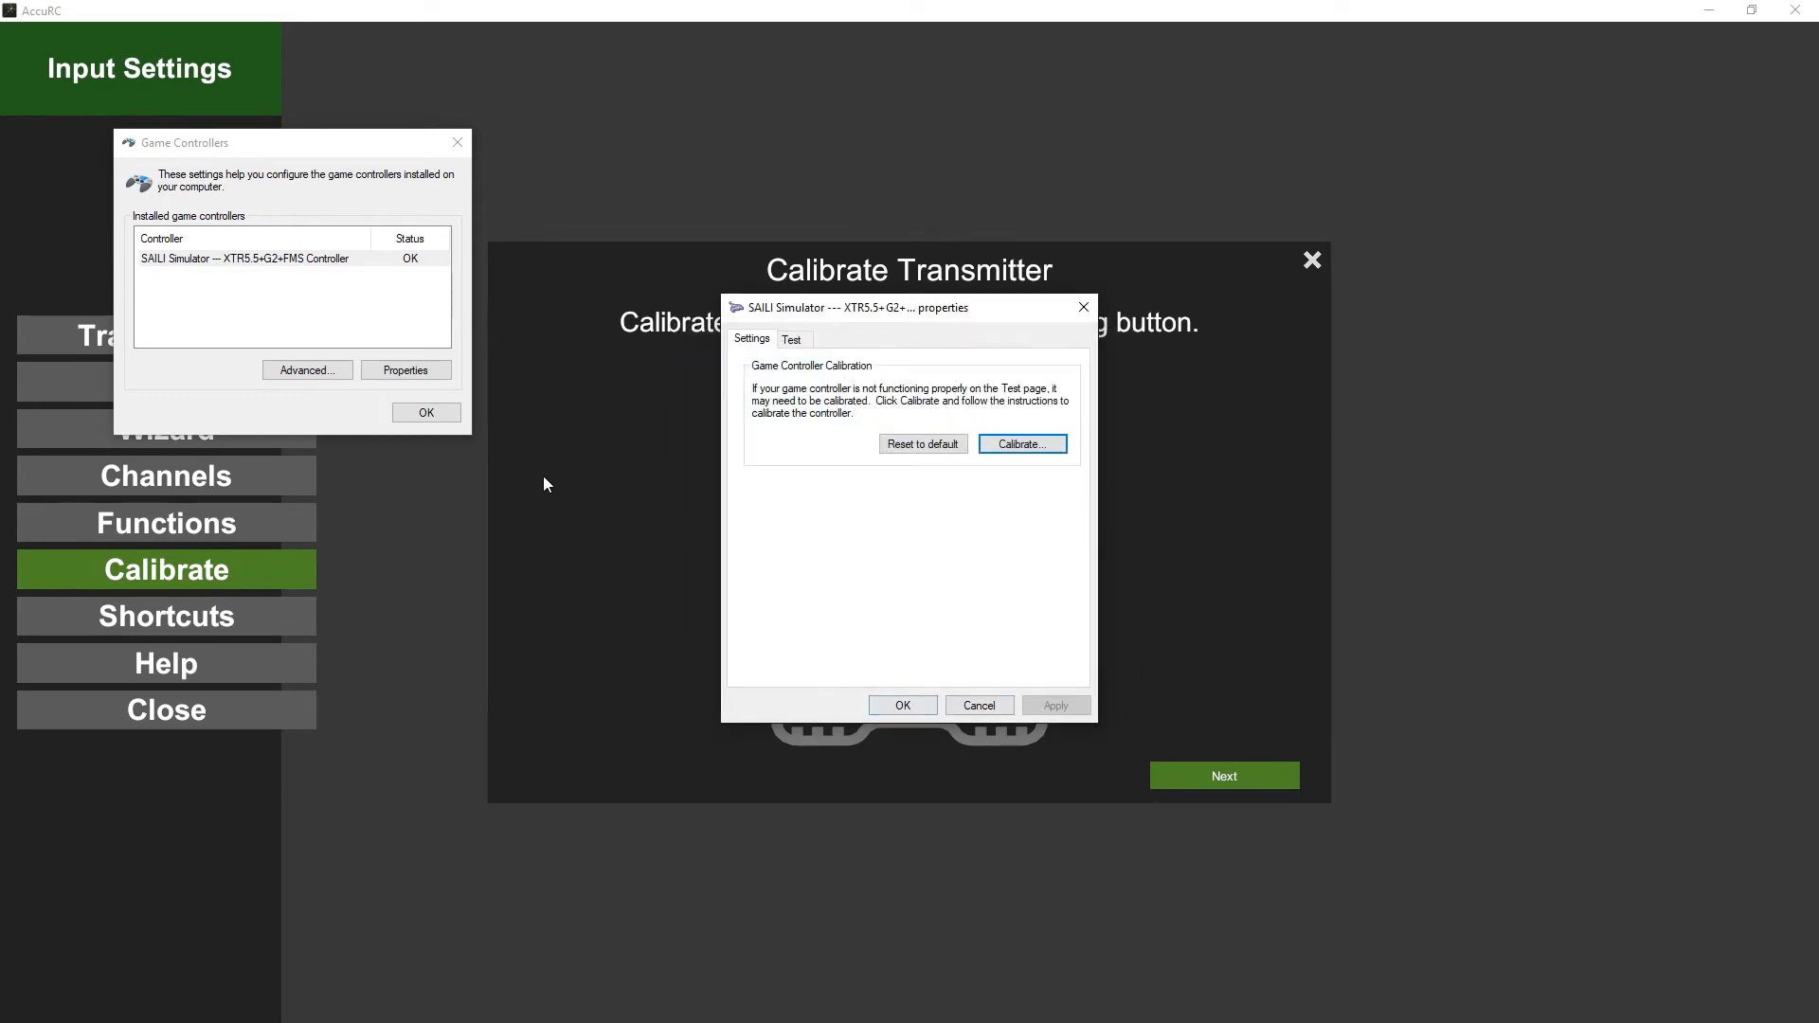
click(976, 706)
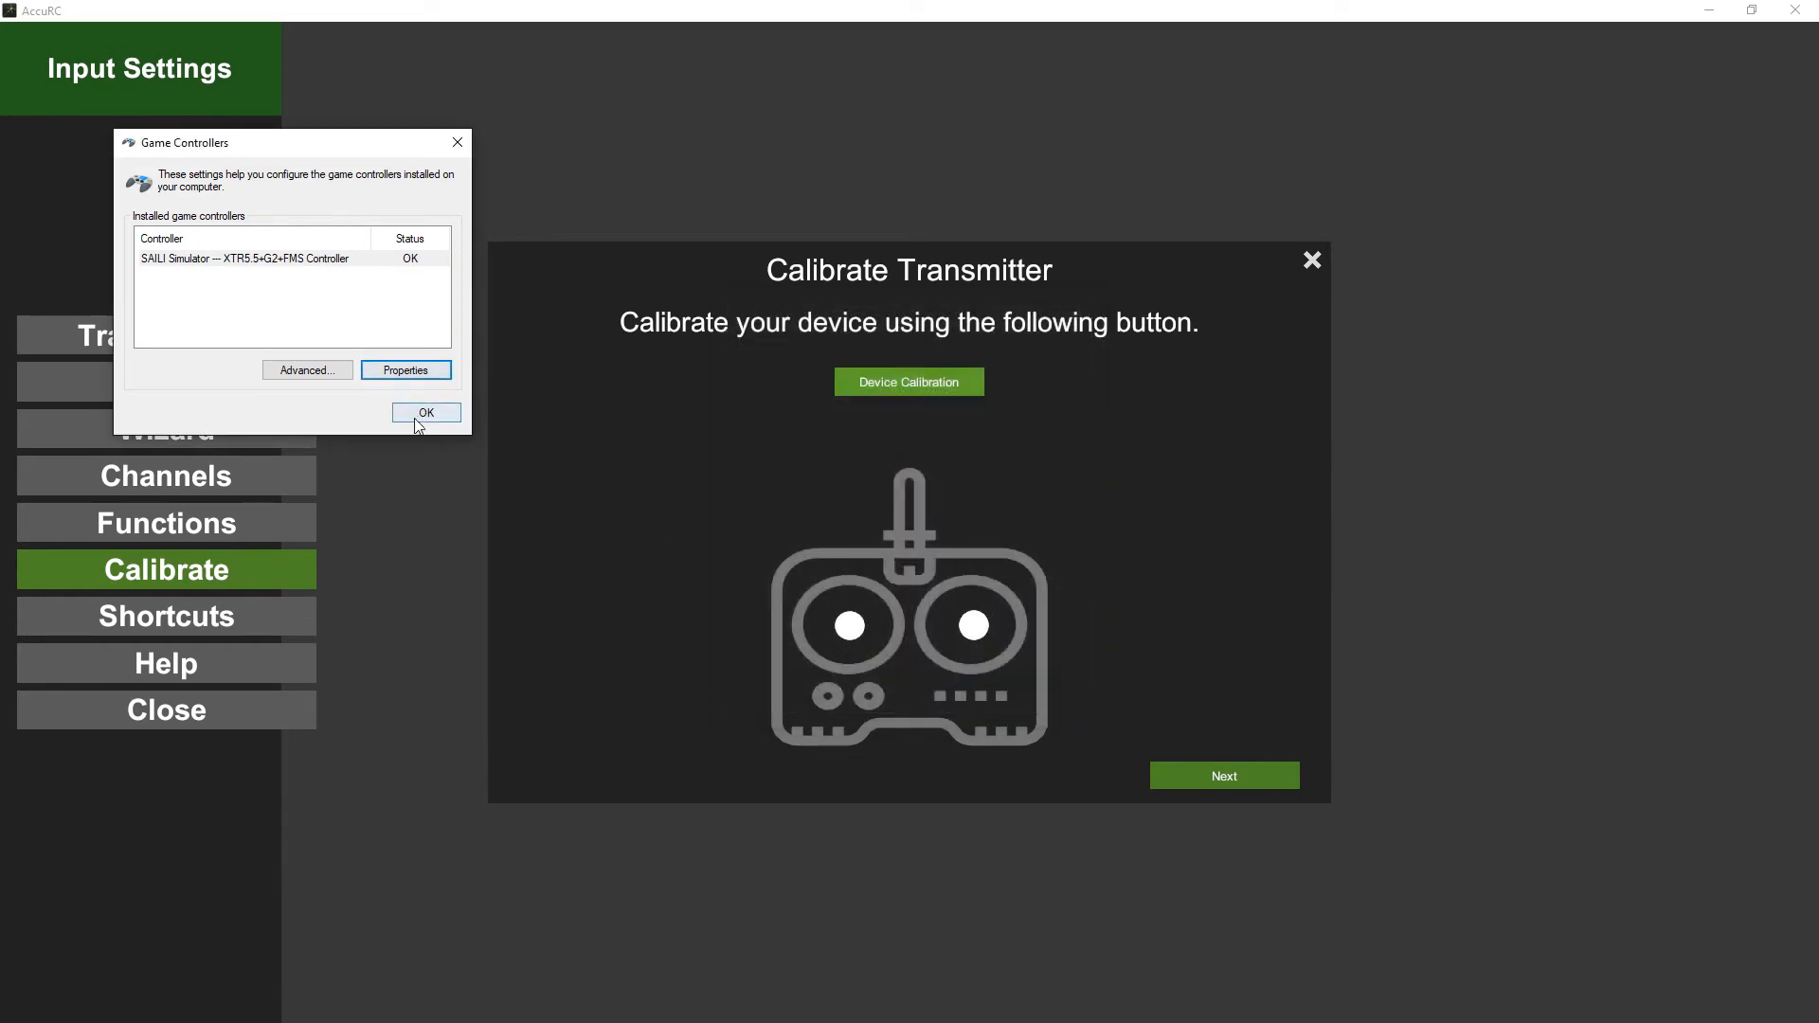
click(414, 417)
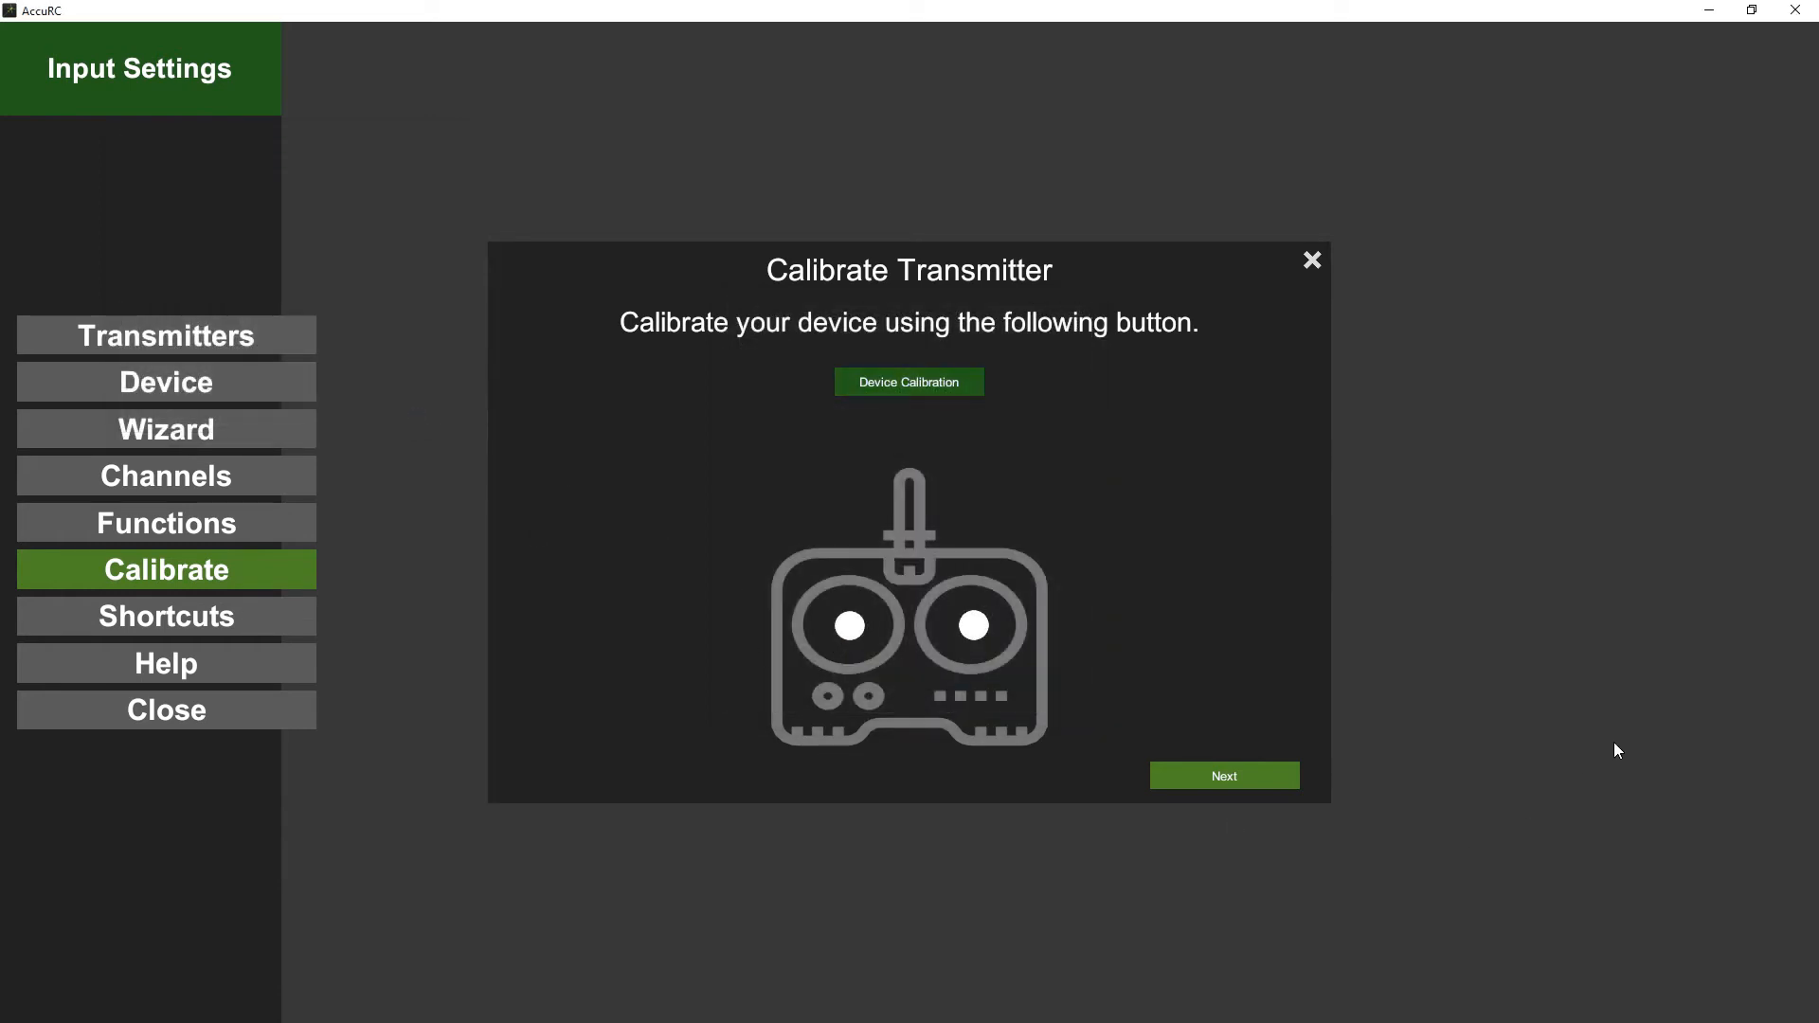
Step: Calibrate the transmitter's stick centres and the full travel of all sticks and switches, and finish the calibration
click(1202, 777)
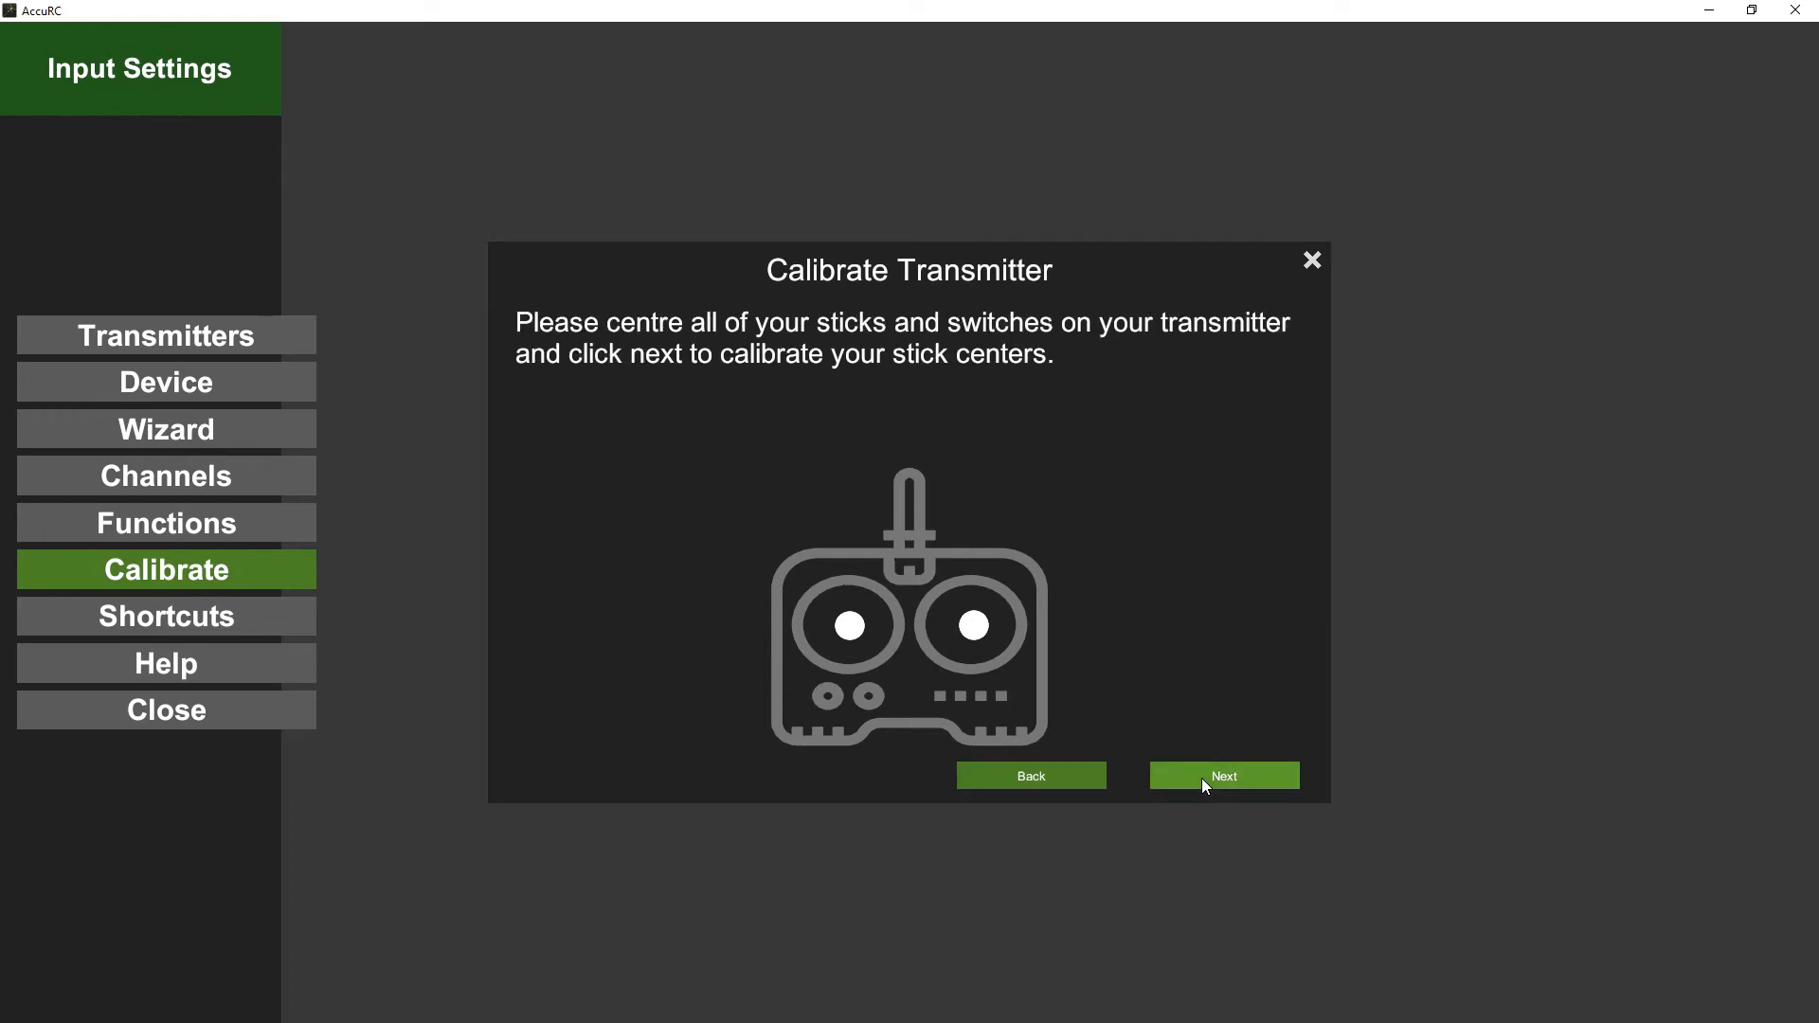
click(1201, 777)
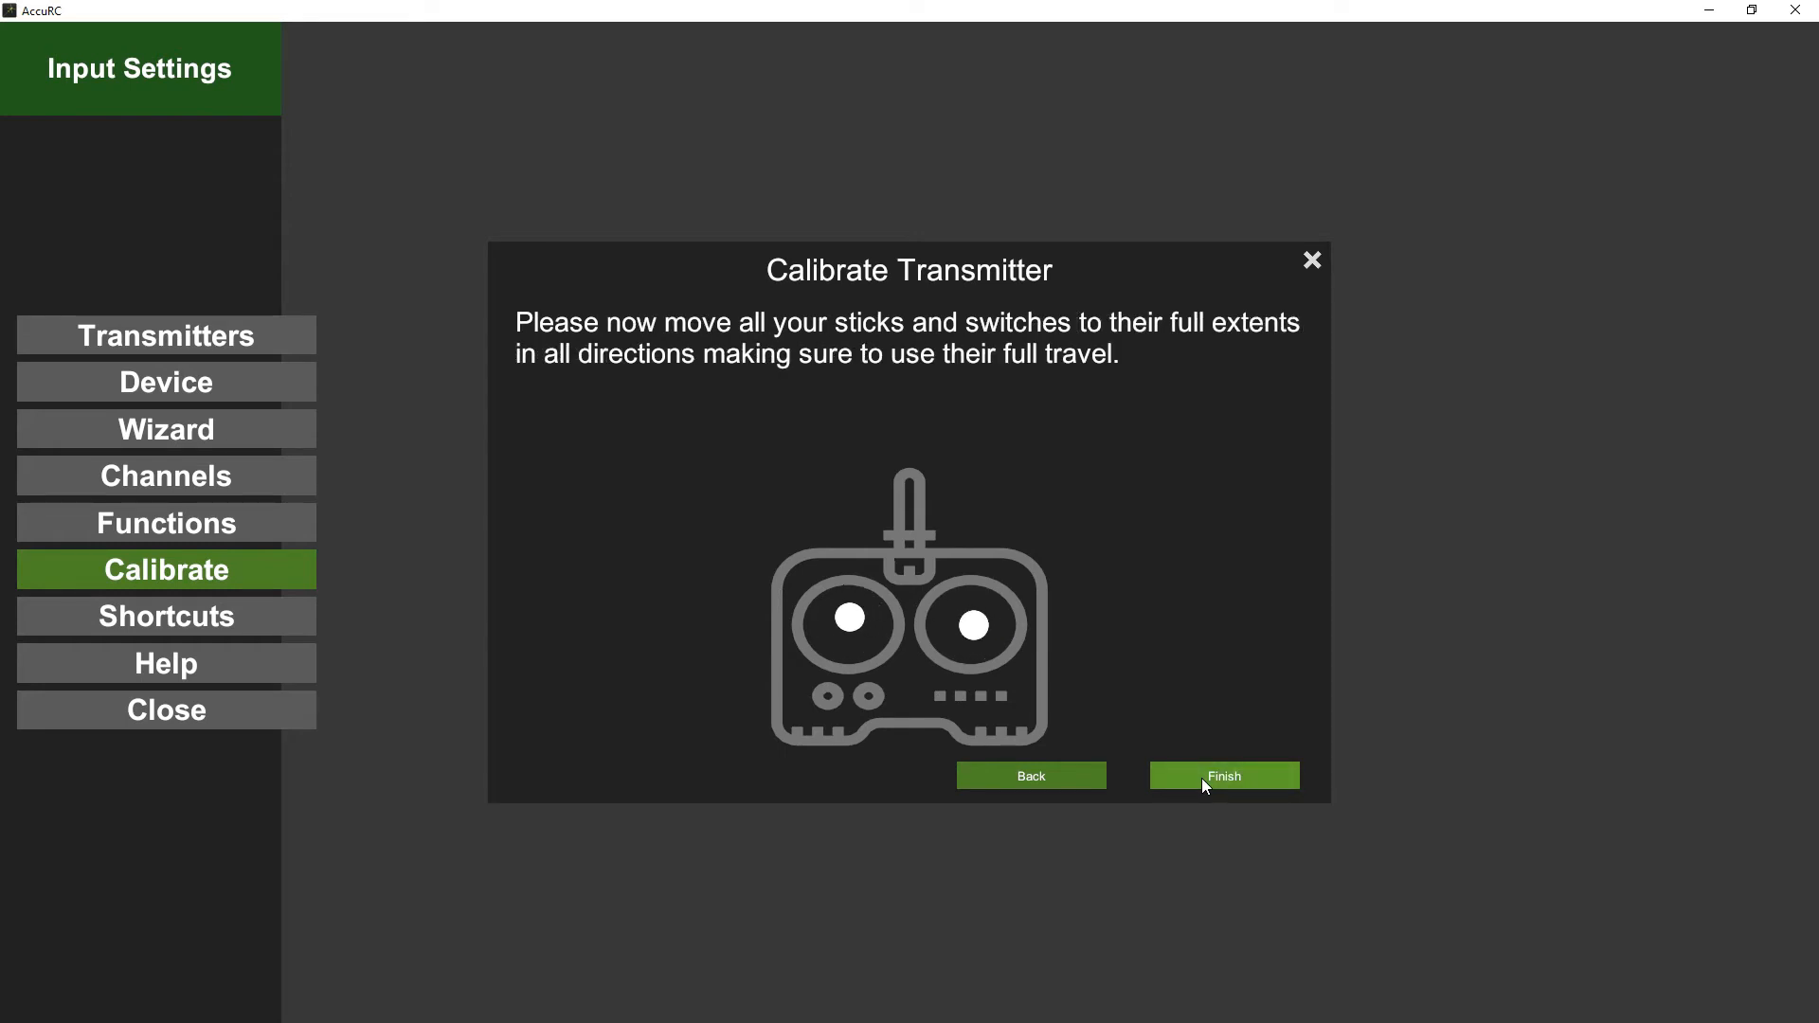
click(1203, 778)
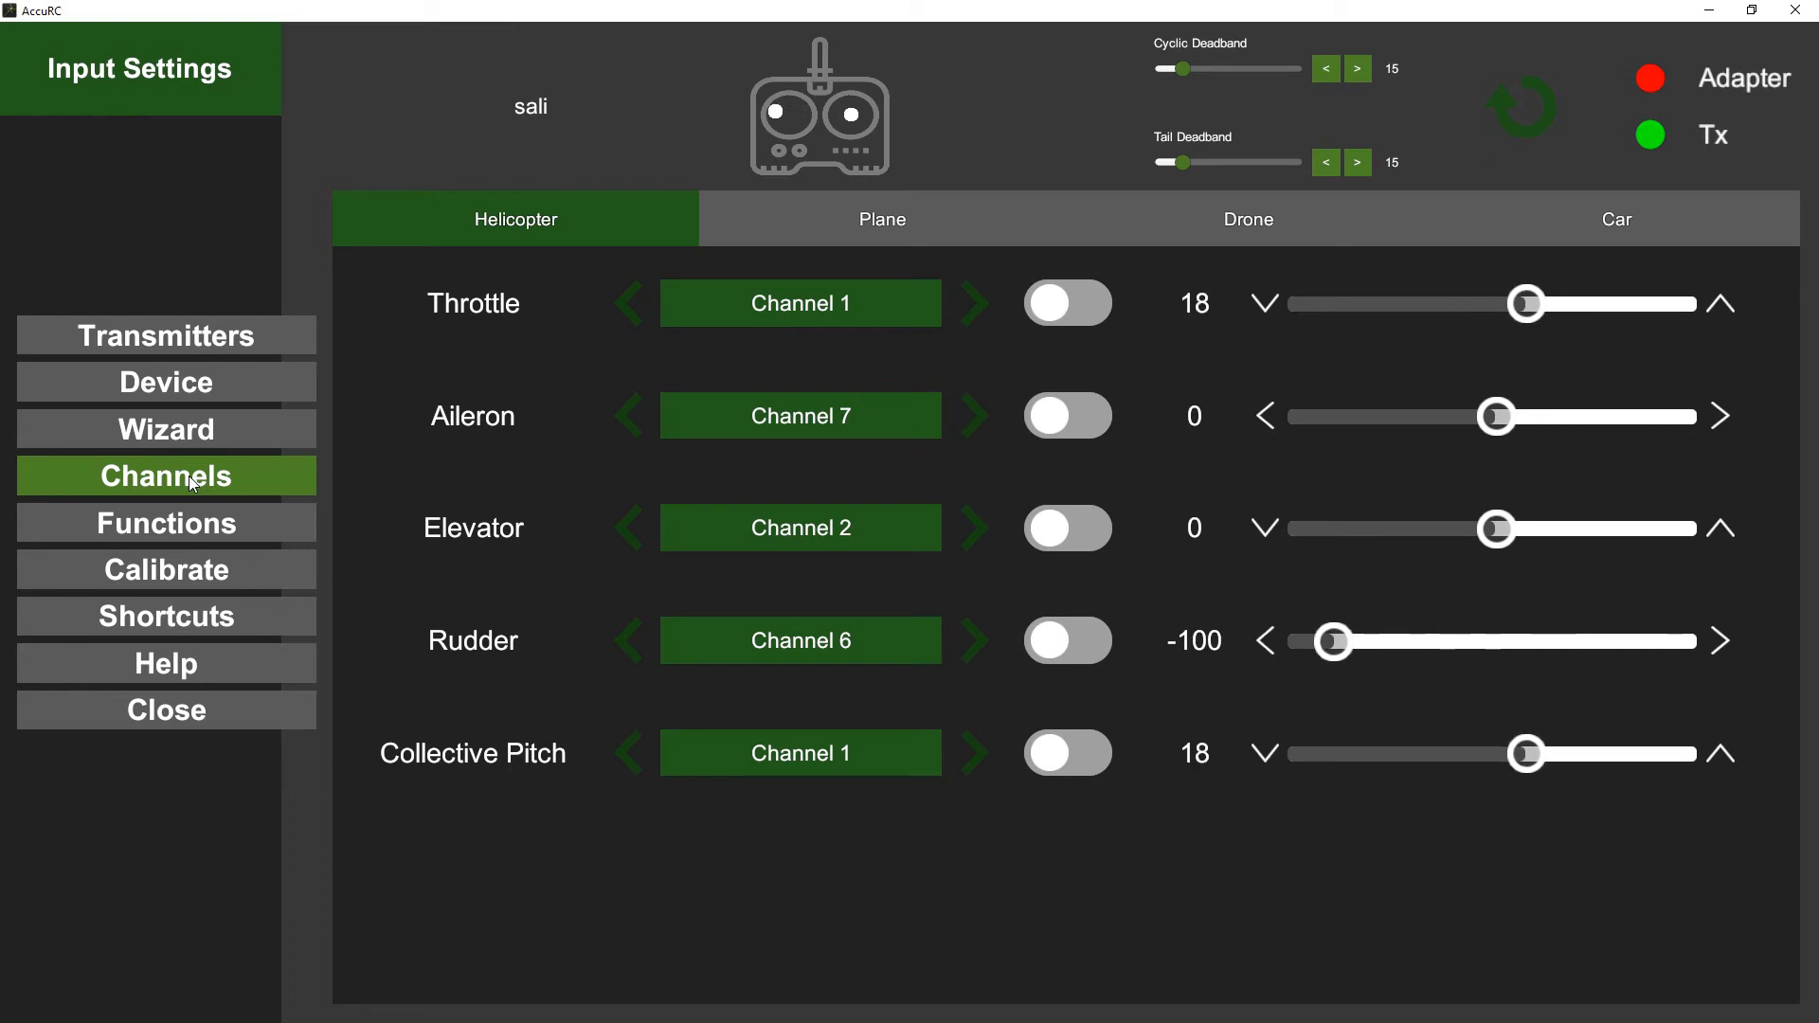
Step: In the helicopter function assignments, map RPM 2 to Button 2
click(168, 525)
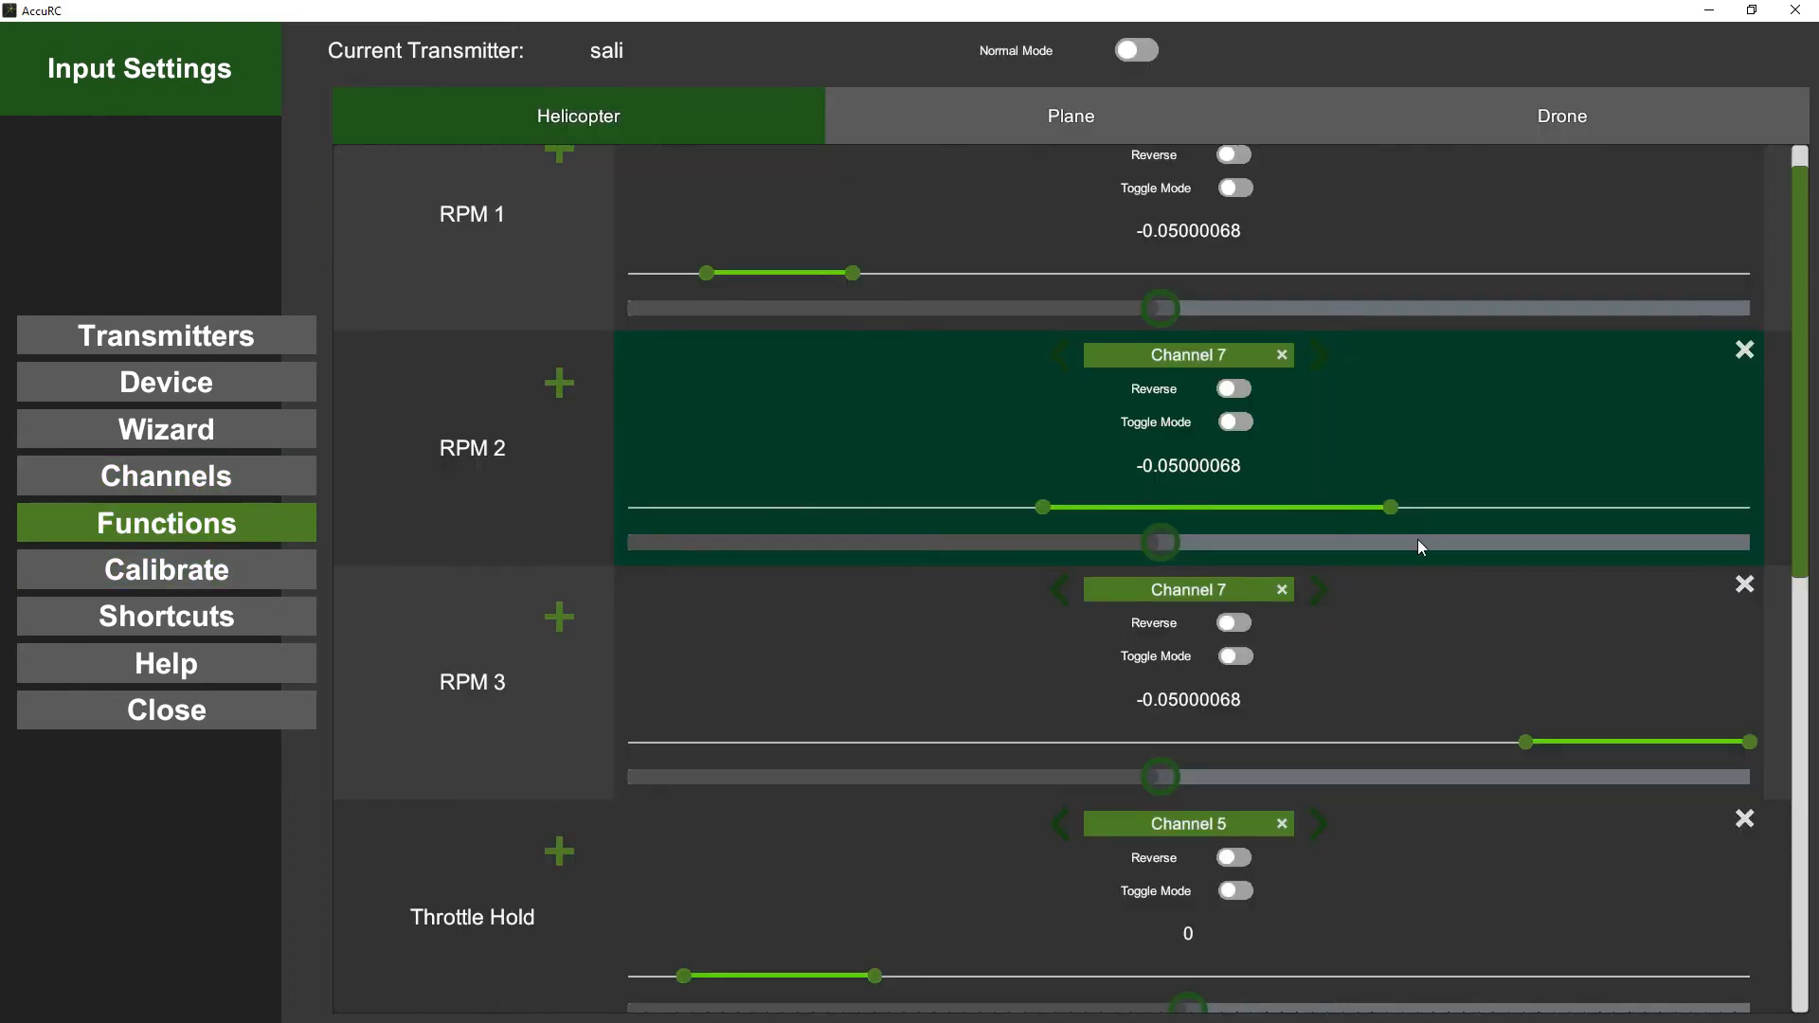
scroll(1516, 587, up, 1)
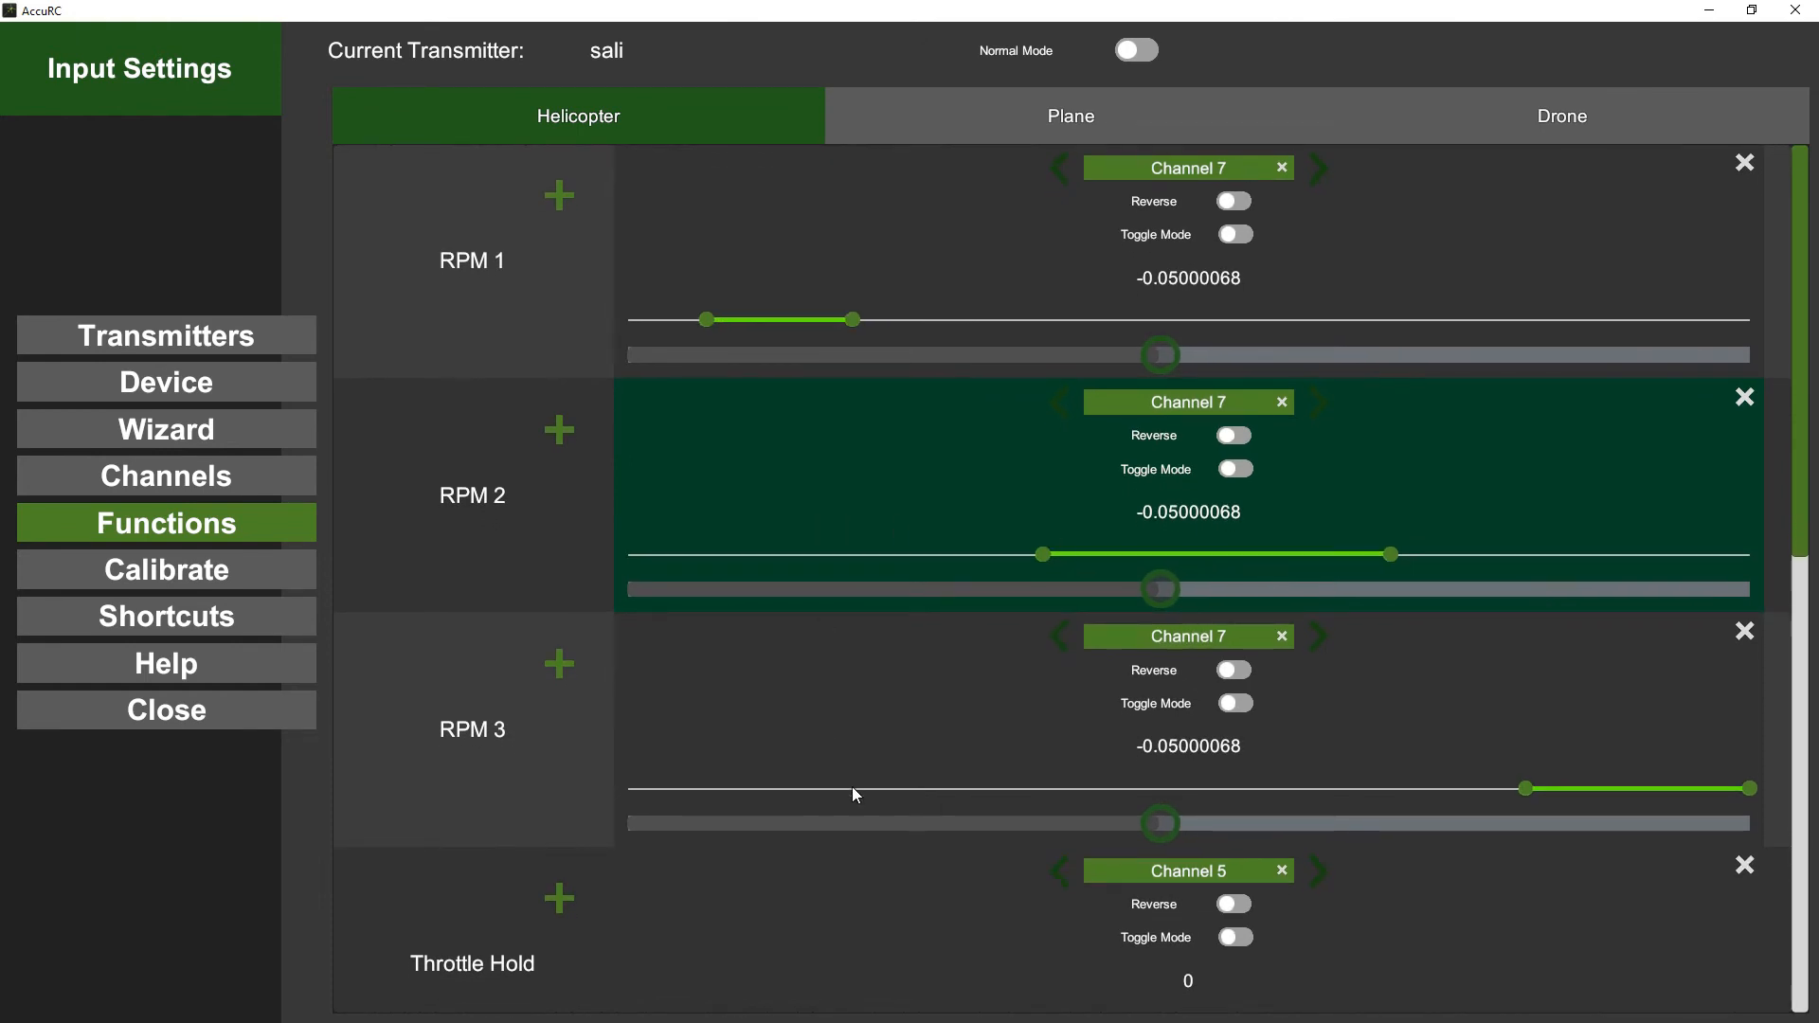
scroll(851, 786, down, 1)
scroll(861, 890, up, 1)
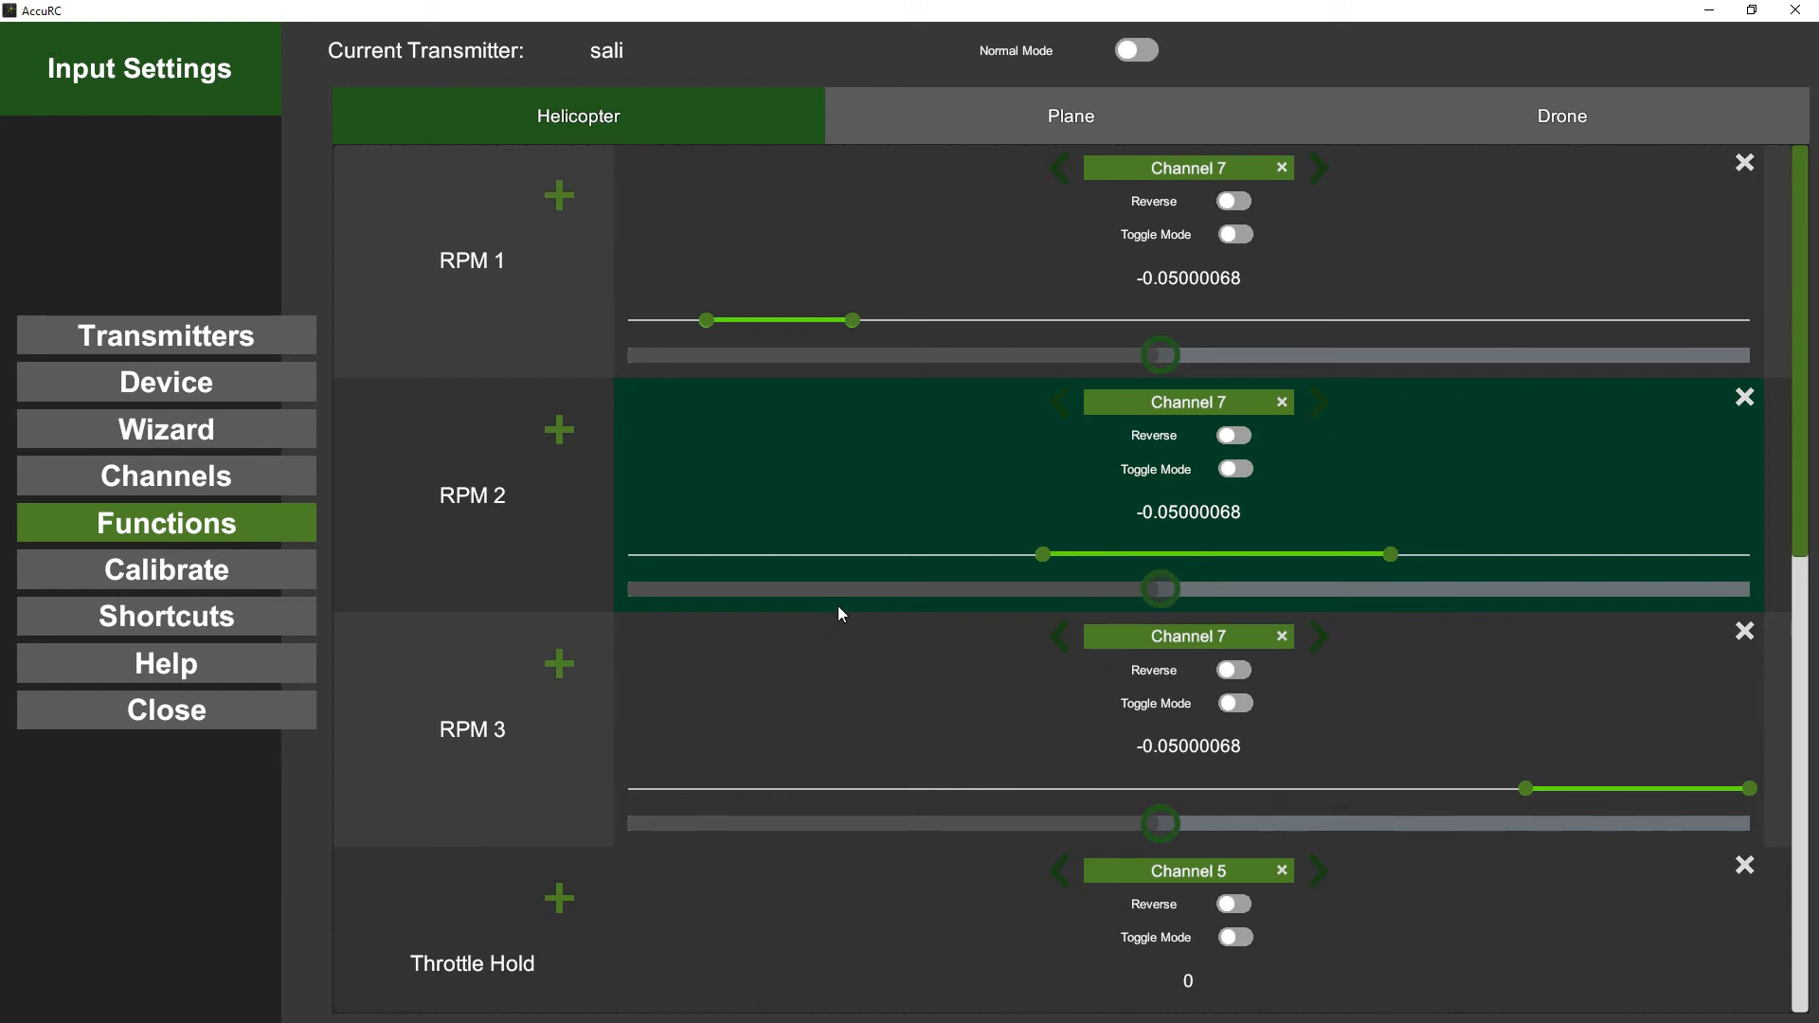
click(1208, 400)
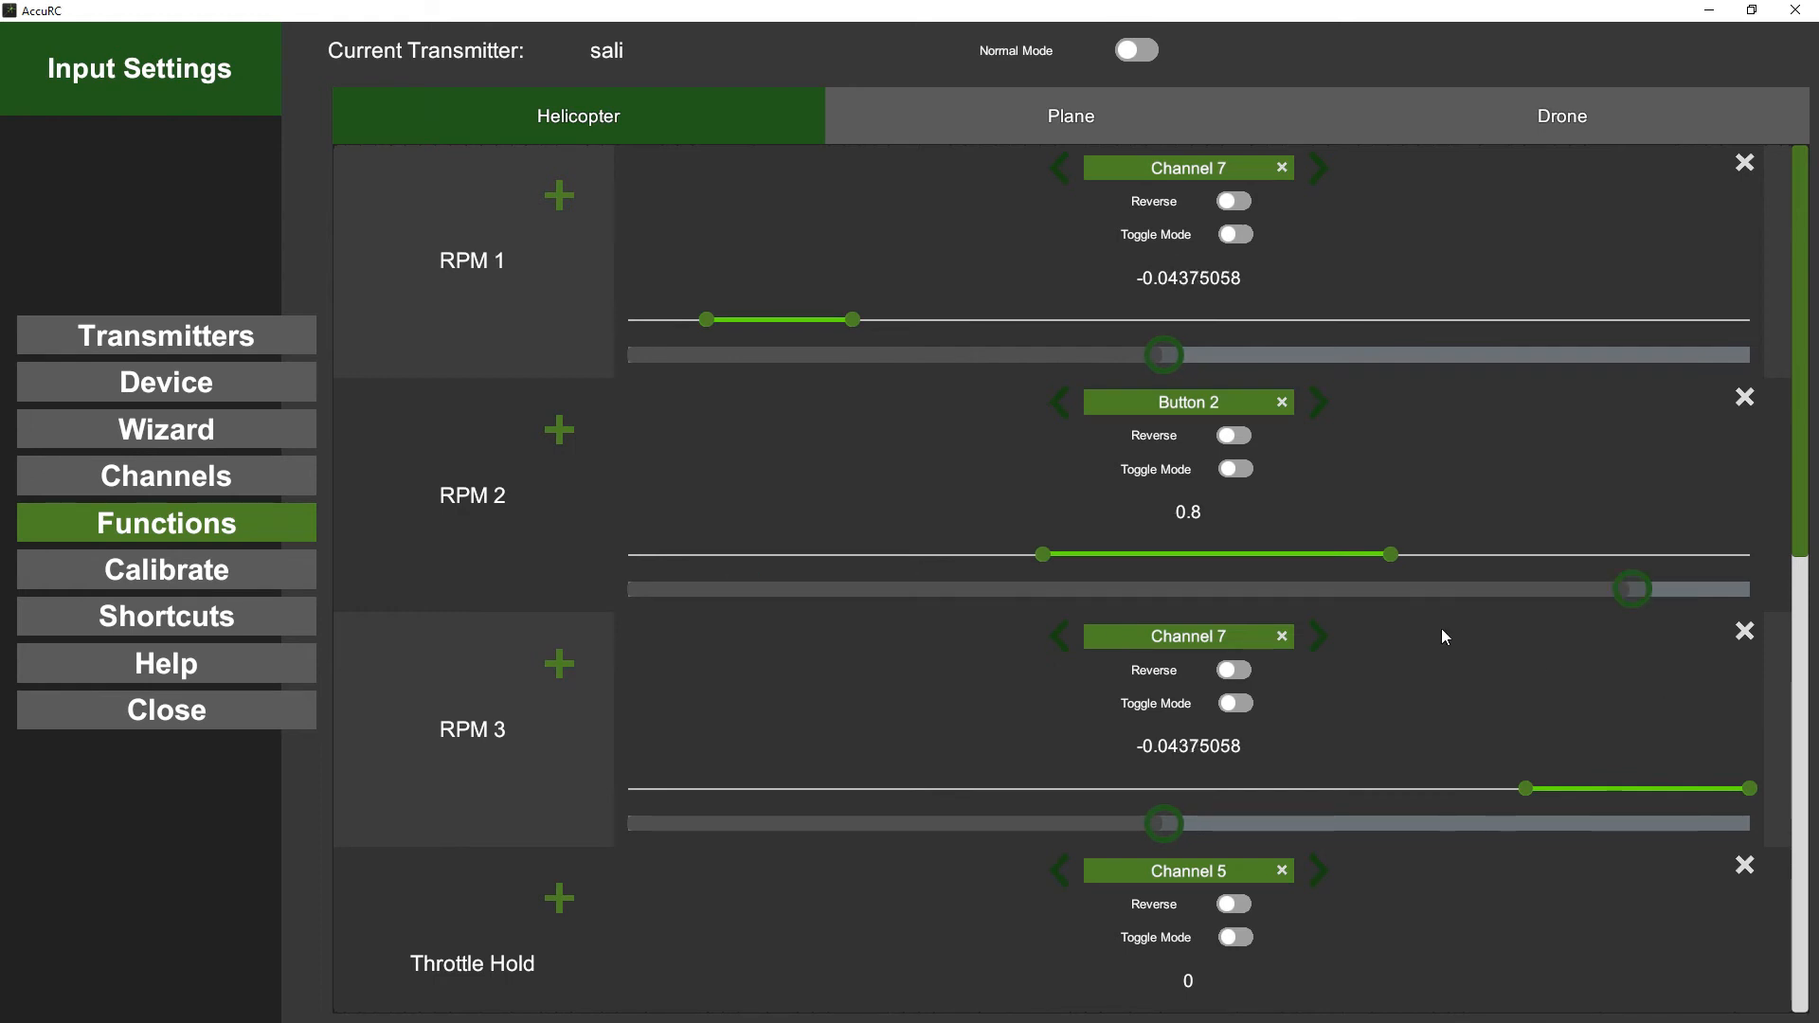
Step: Assign the RPM 3 function to Button 2 and the Throttle Hold function to Button 1
click(1173, 642)
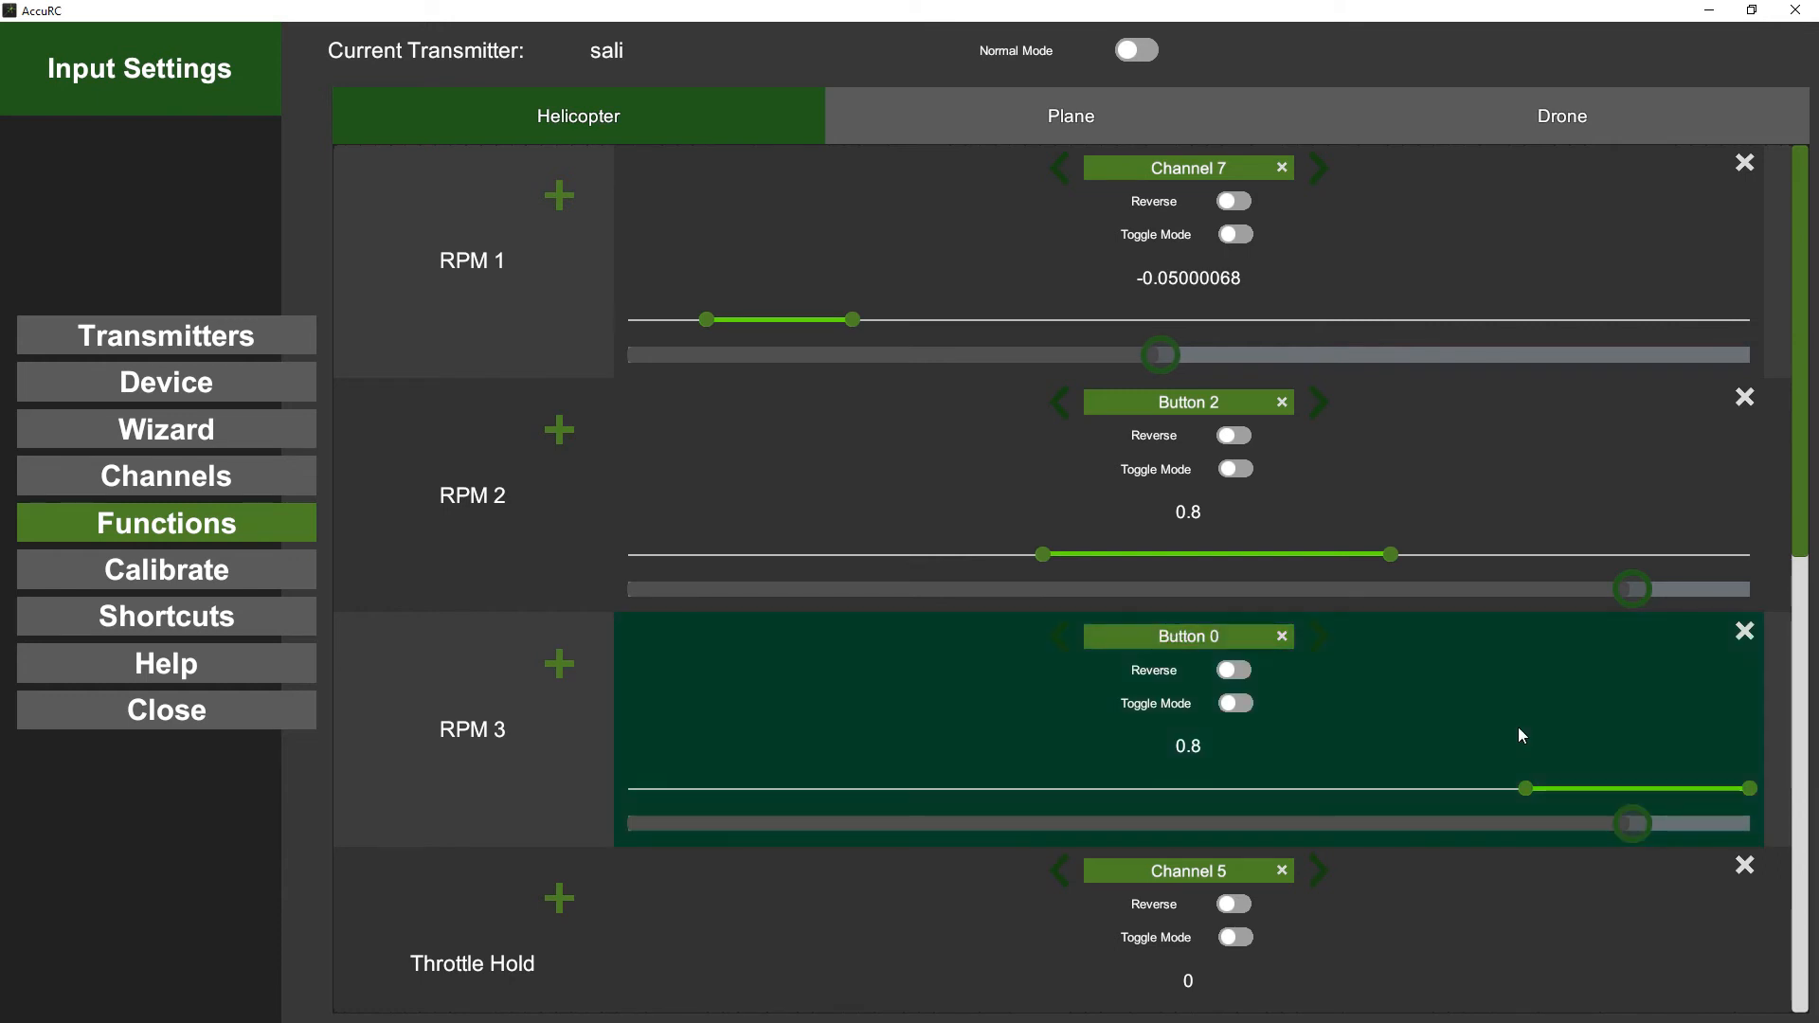
click(1217, 647)
scroll(1275, 895, down, 1)
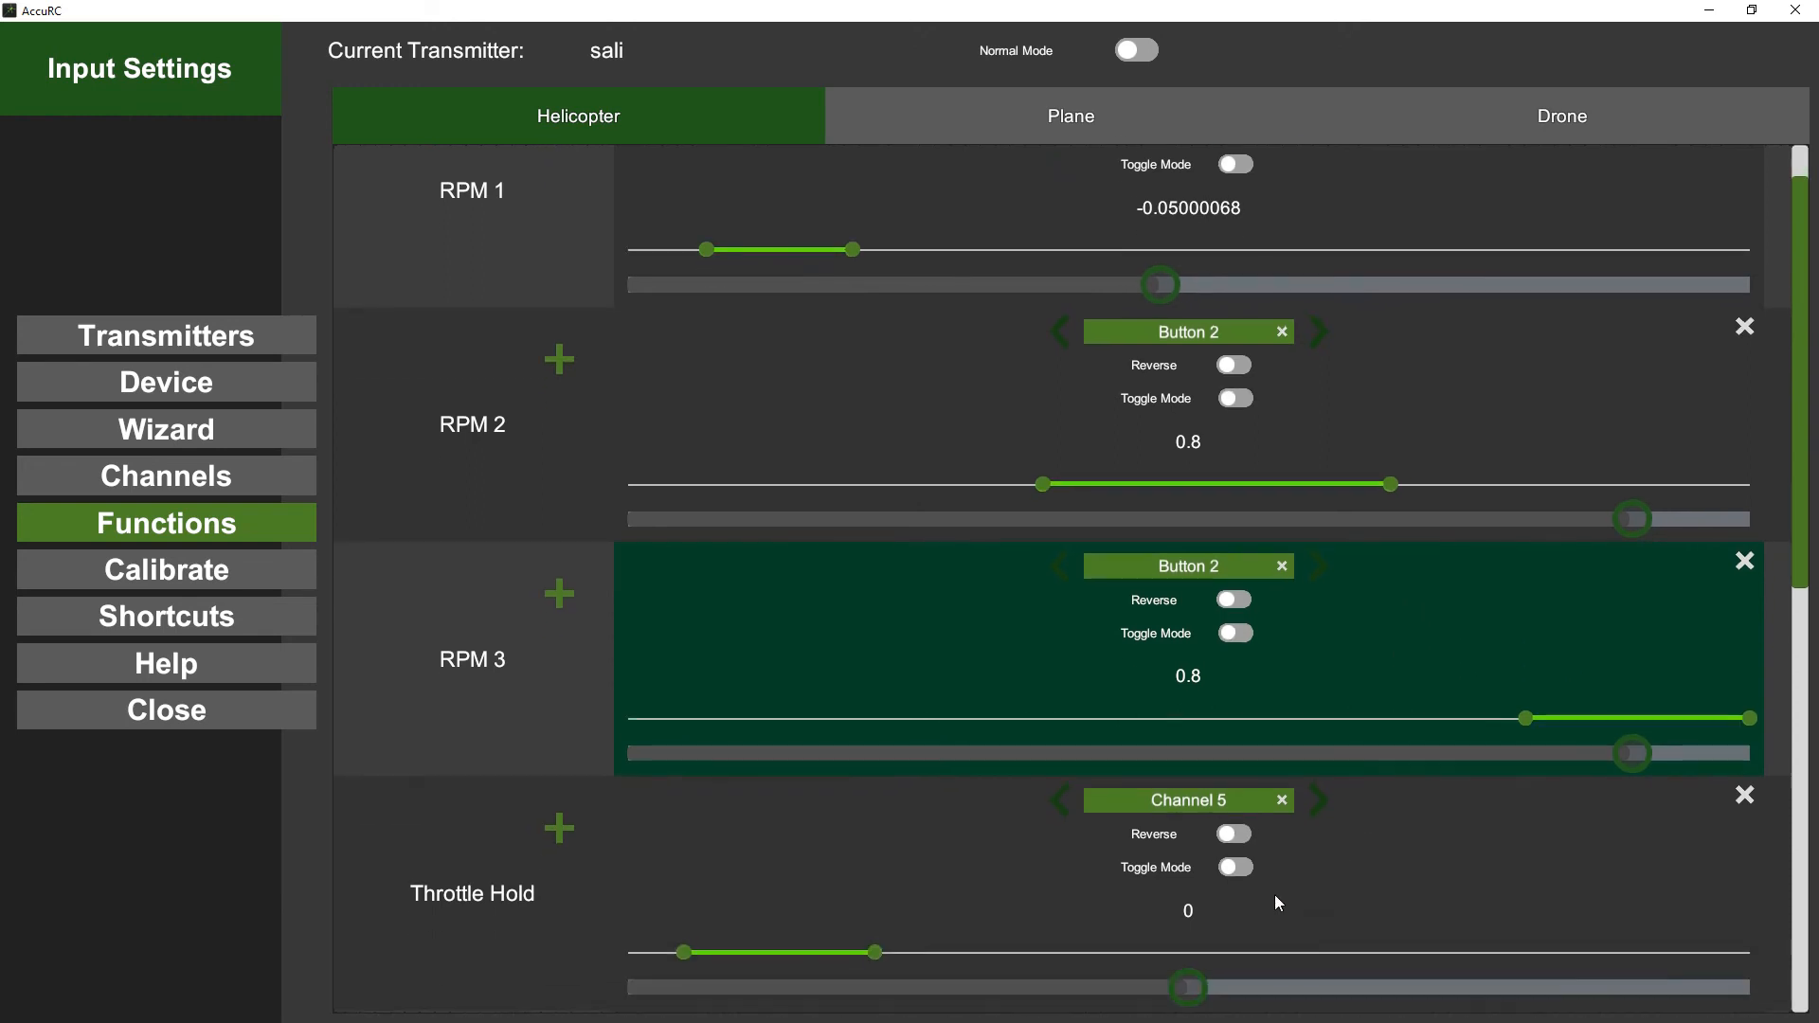
click(1186, 798)
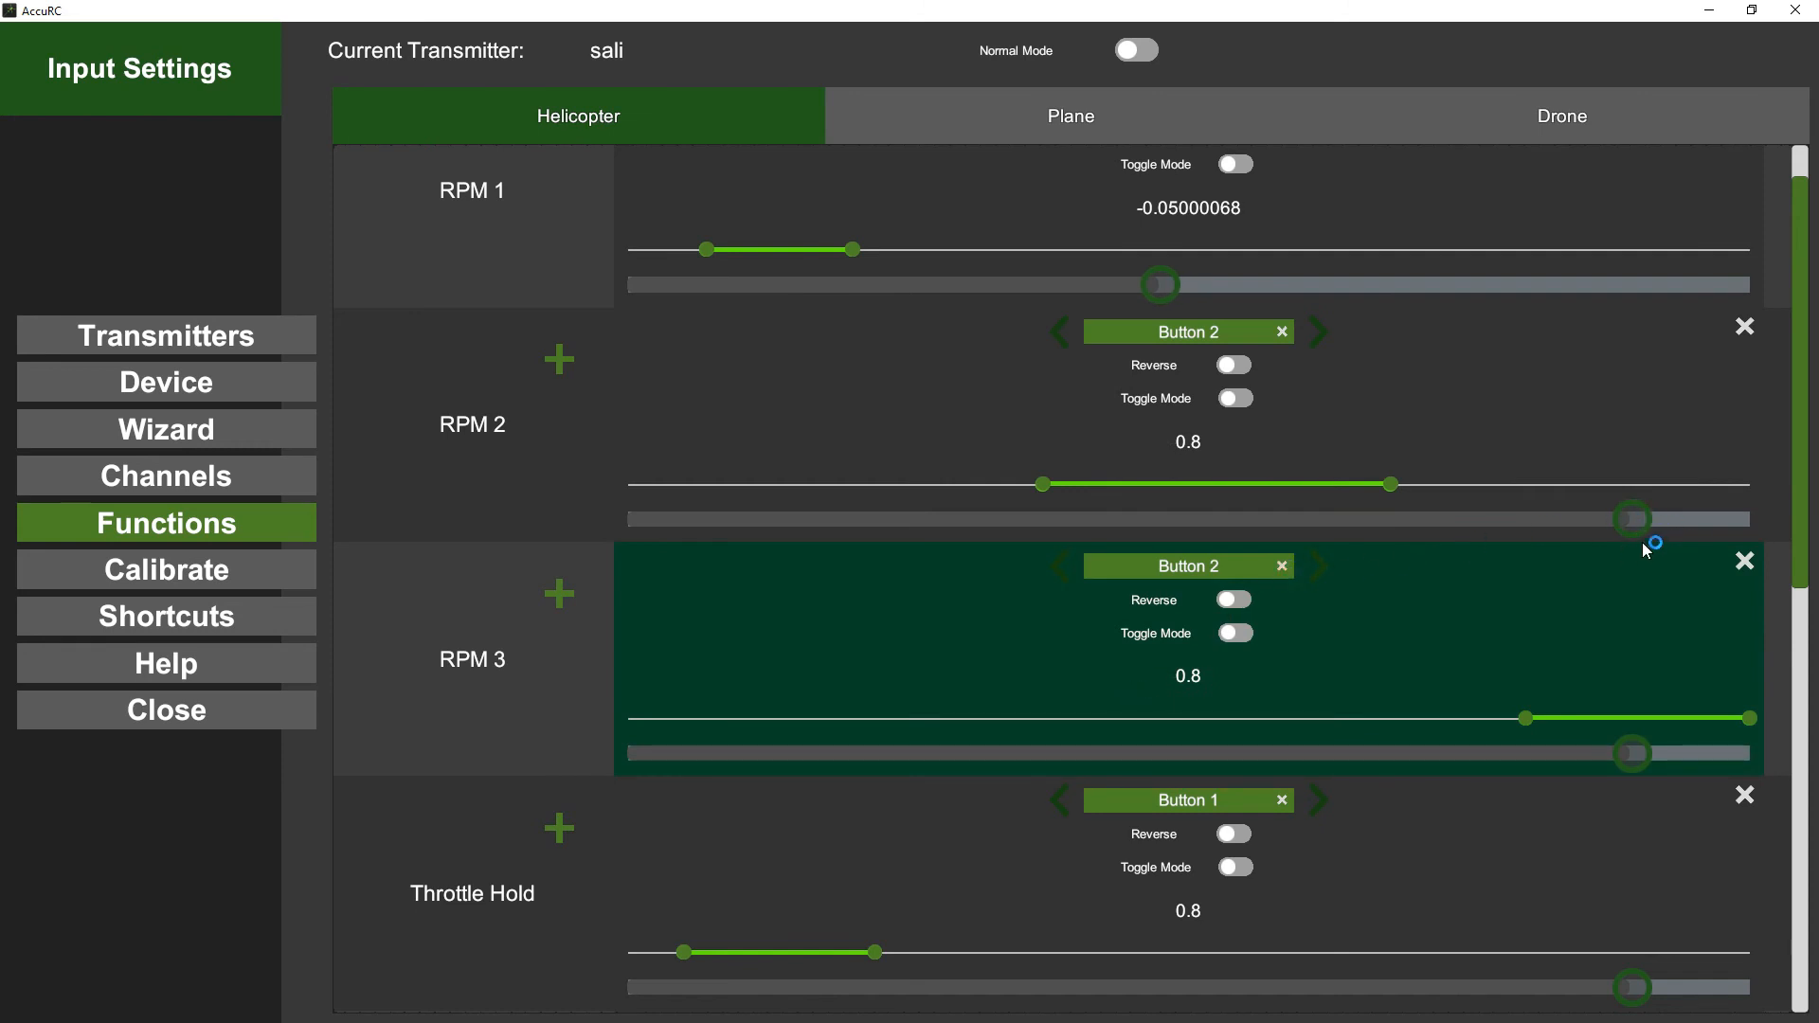
Step: Move the RPM 2 activation range to surround 0.8 and the RPM 3 activation range to surround -0.8
drag(1390, 484, 1694, 484)
drag(1046, 485, 1556, 508)
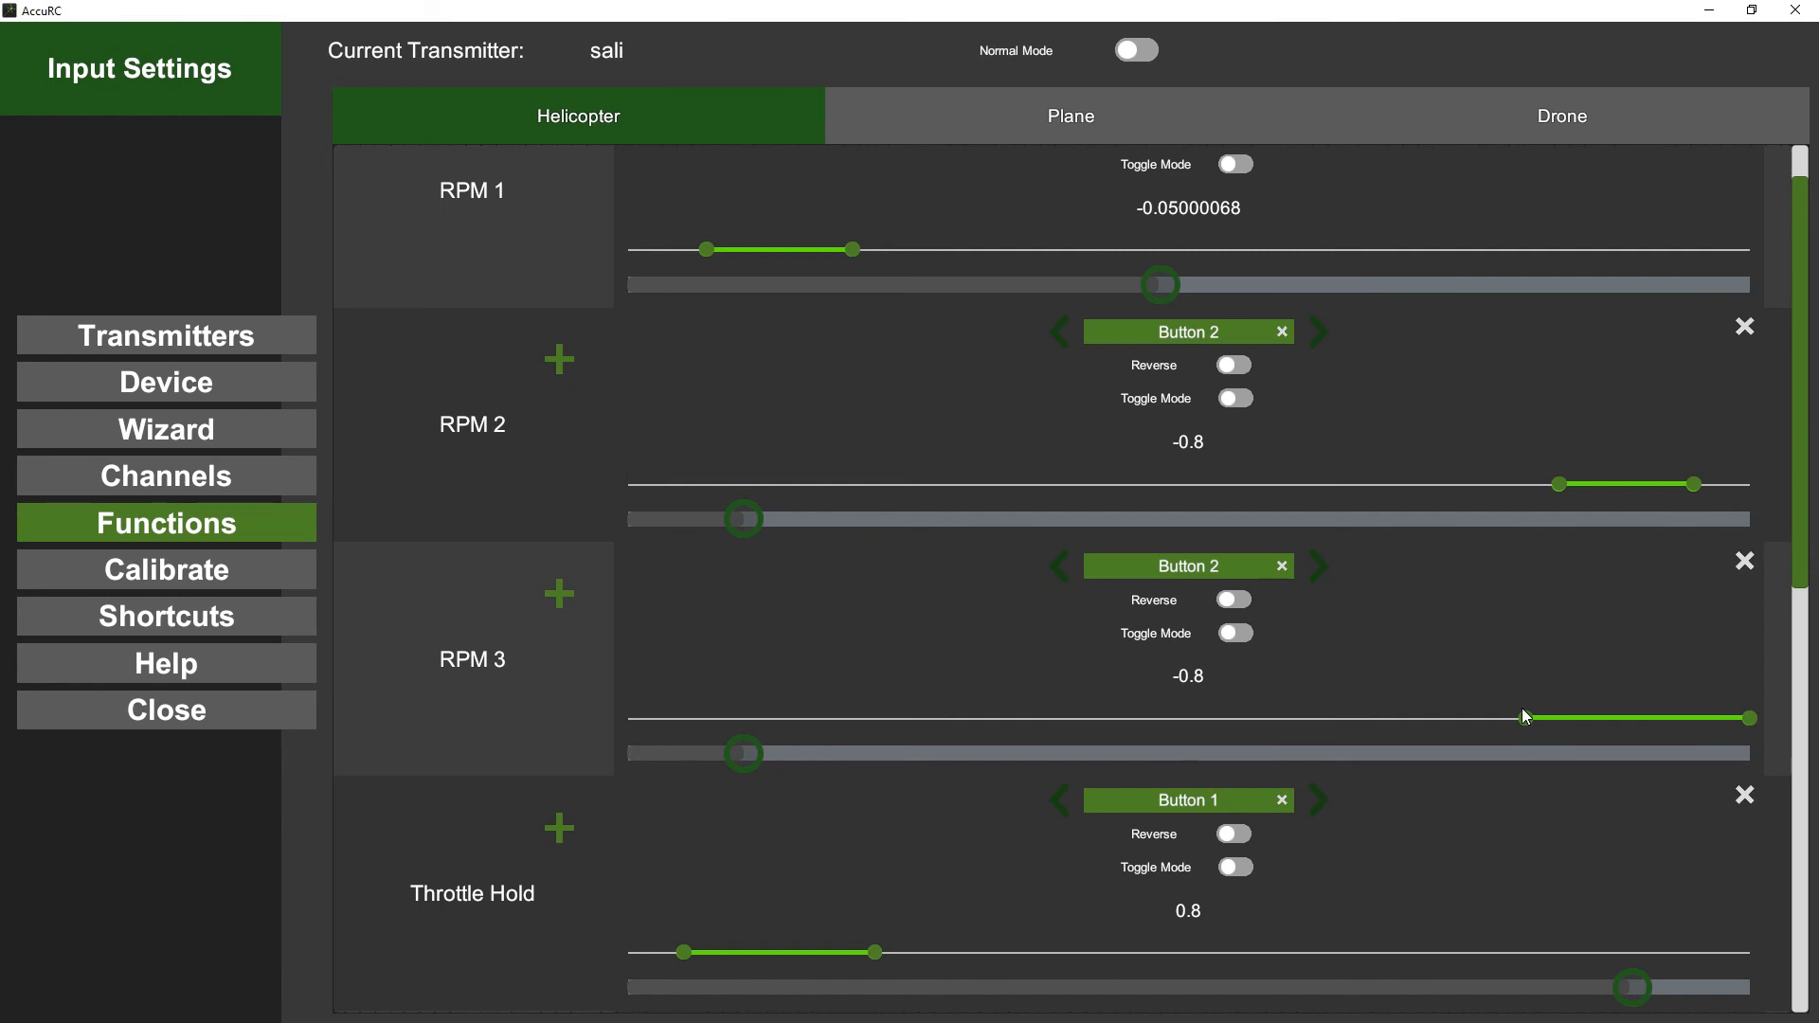
drag(1525, 714, 678, 684)
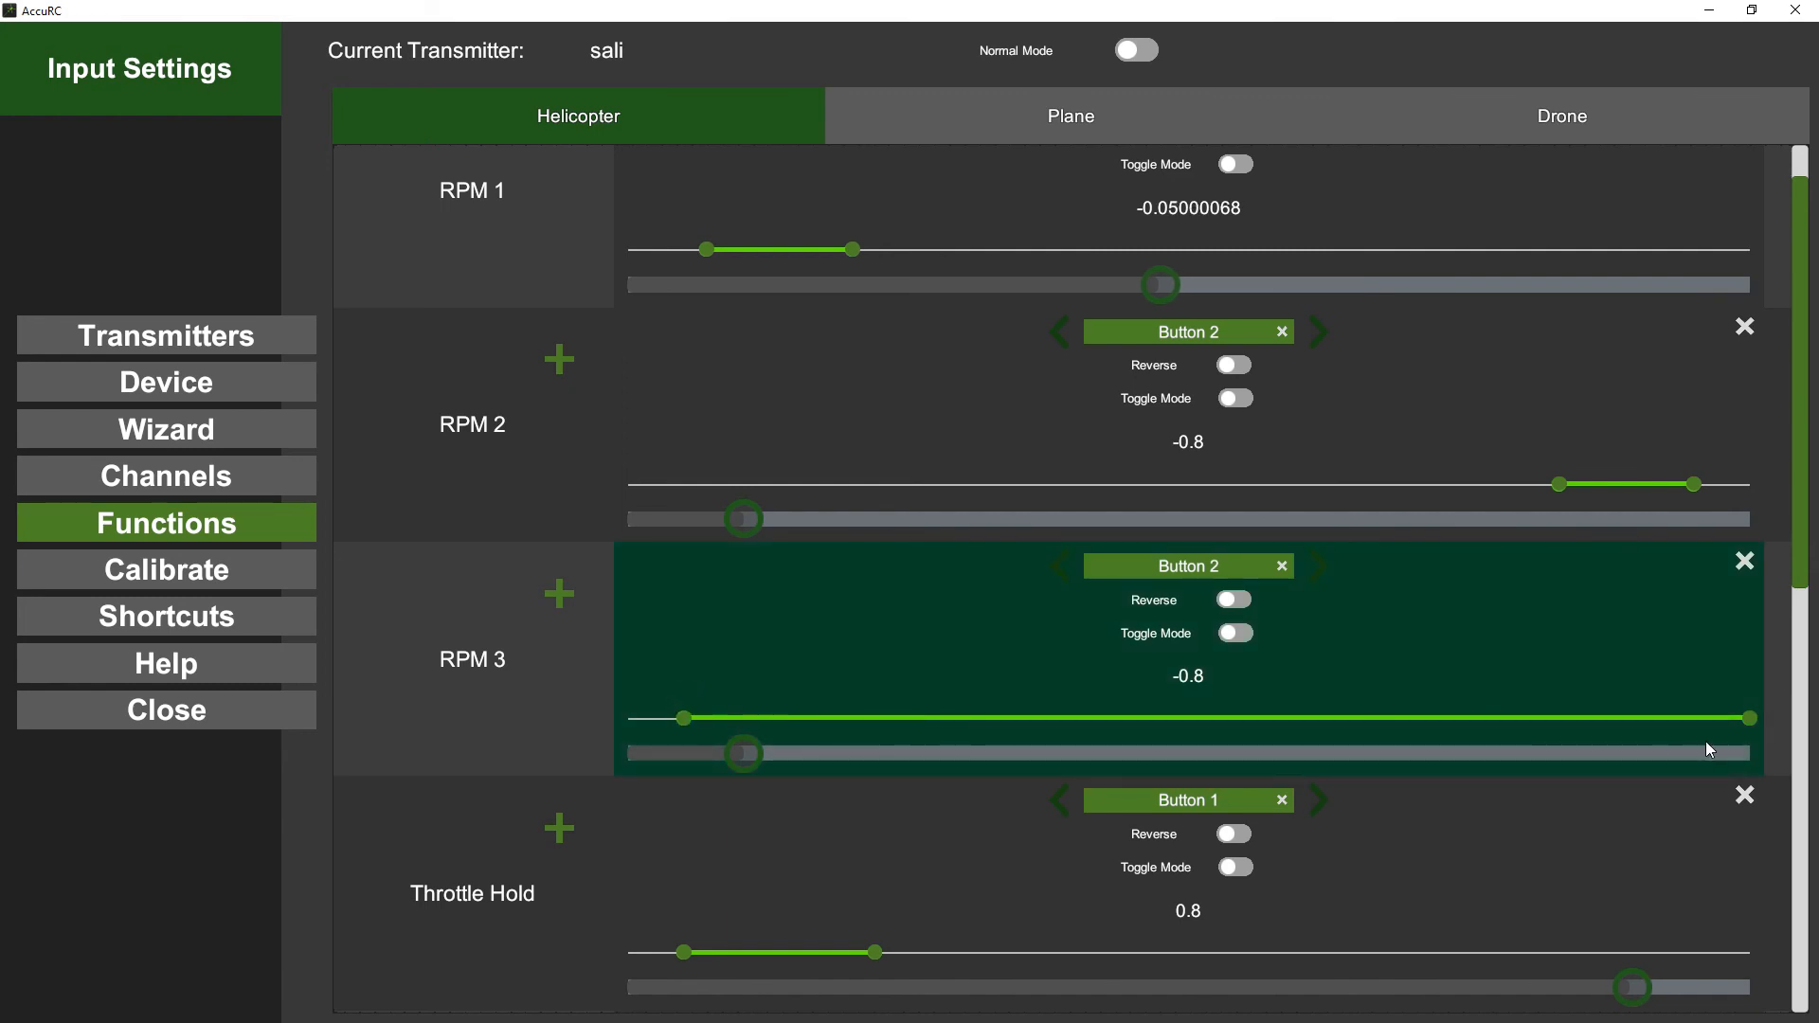
drag(1750, 719, 819, 702)
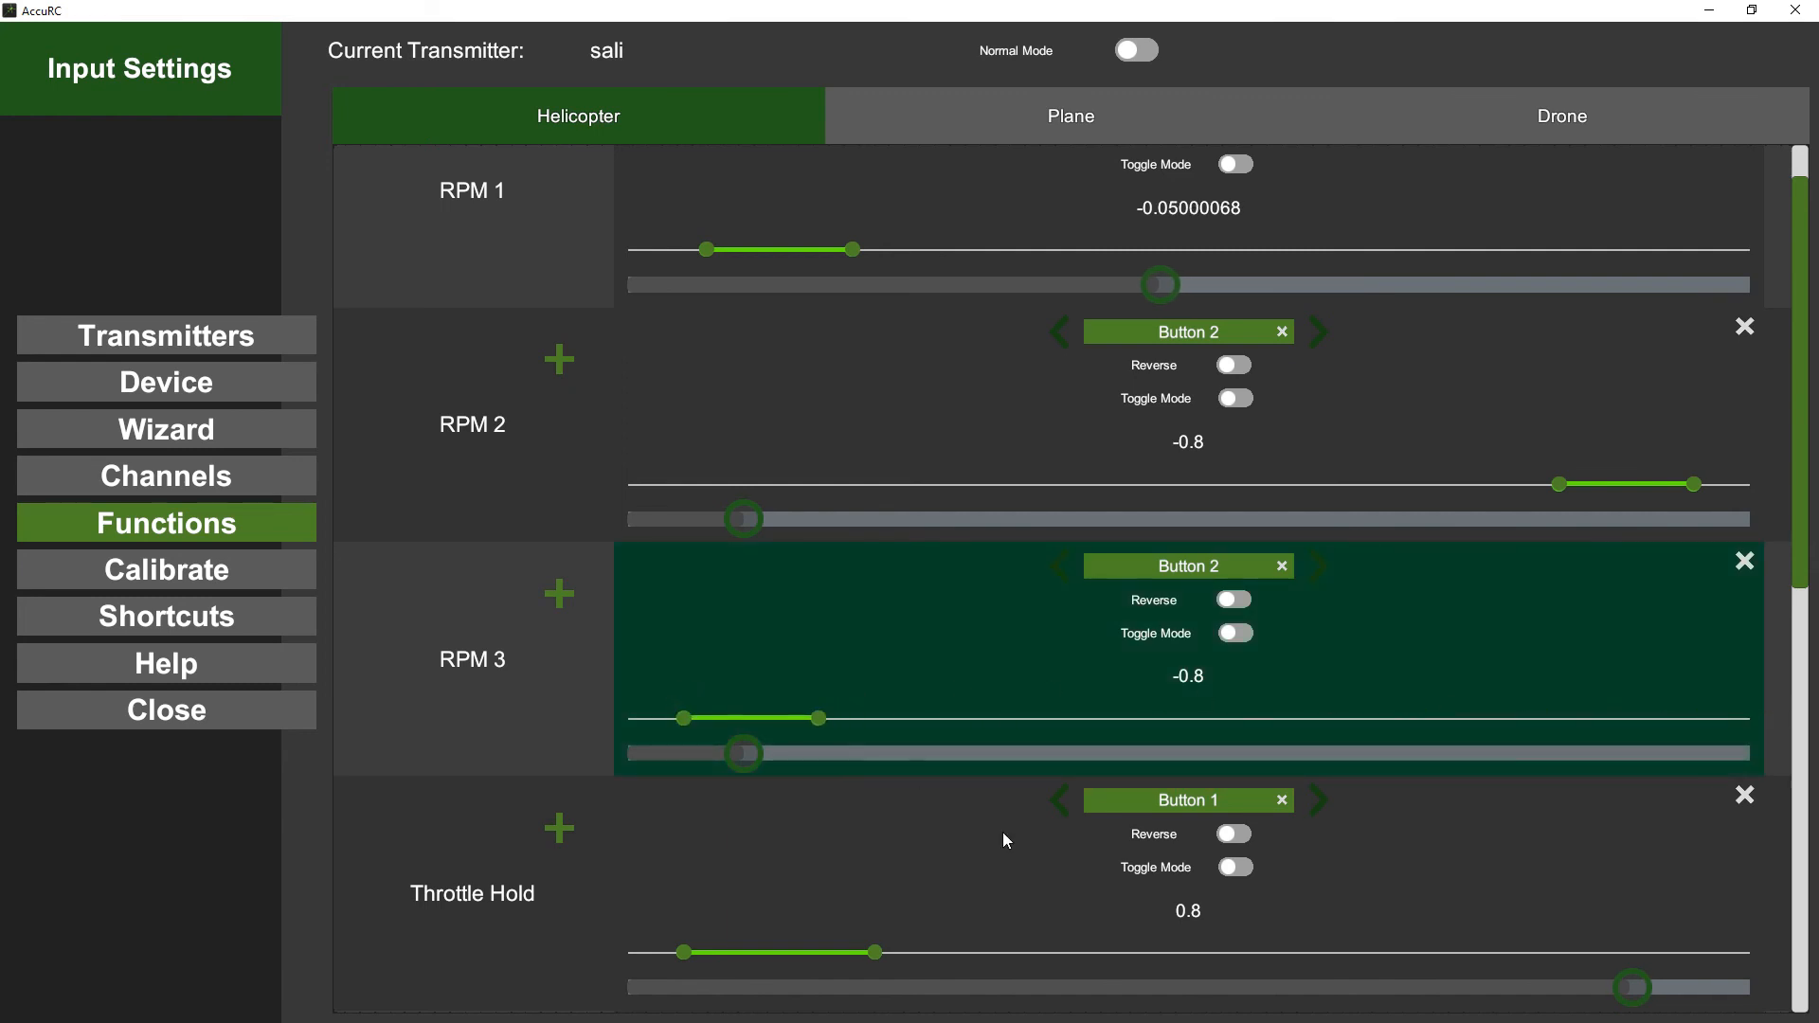